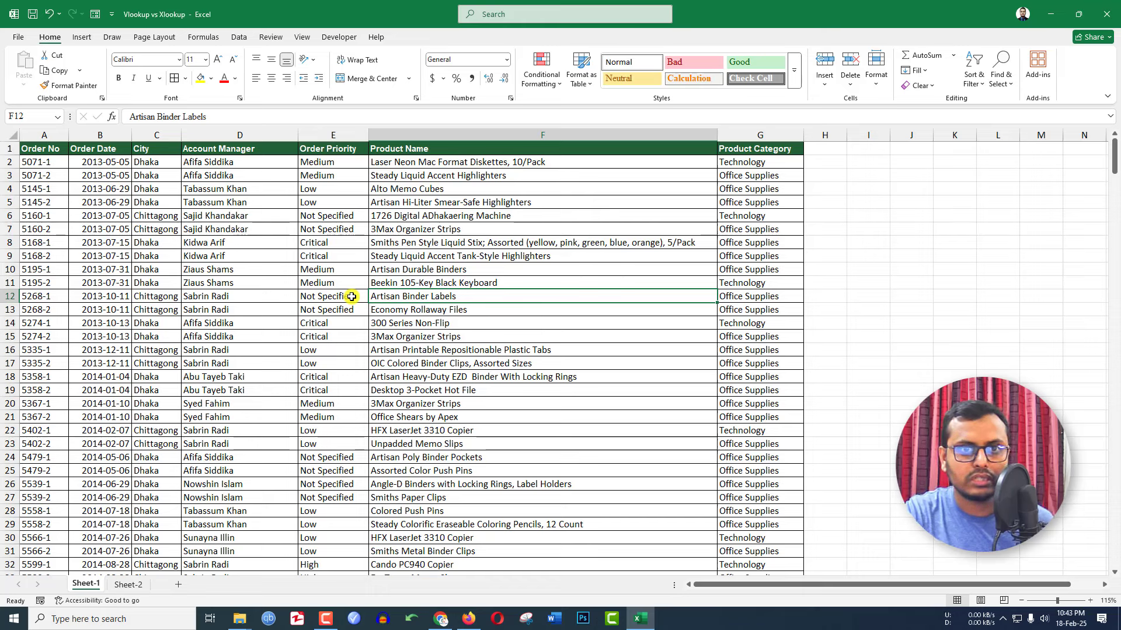
# Look through the order table on Sheet-1, and choose a different order number from the list in cell A2 of Sheet-2
pyautogui.scroll(-13, 246, 391)
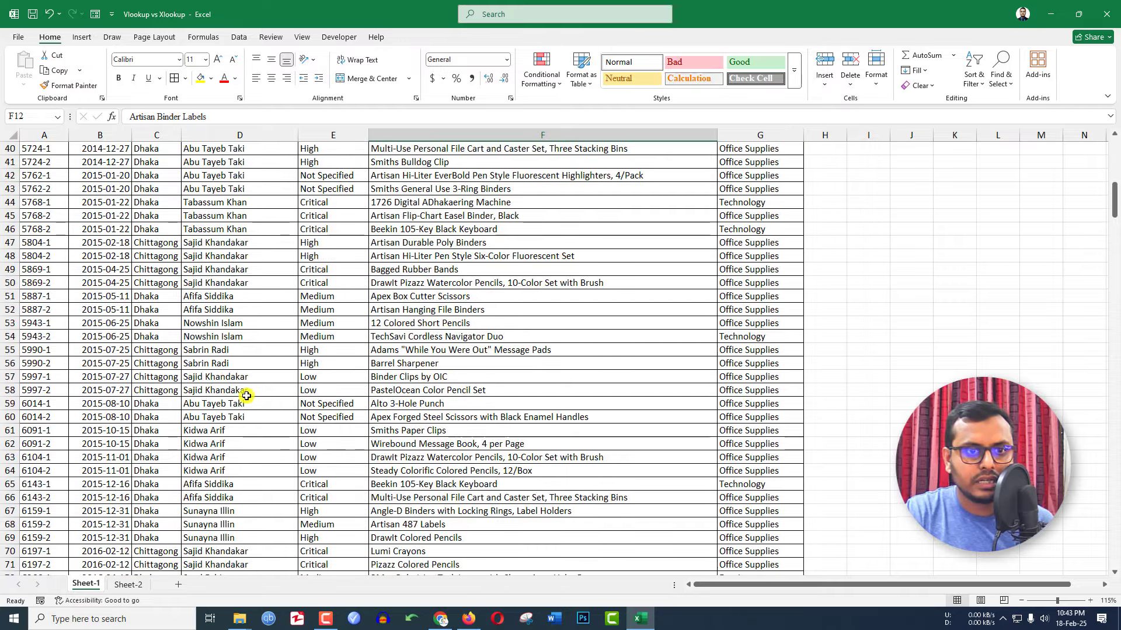
pyautogui.scroll(-13, 246, 396)
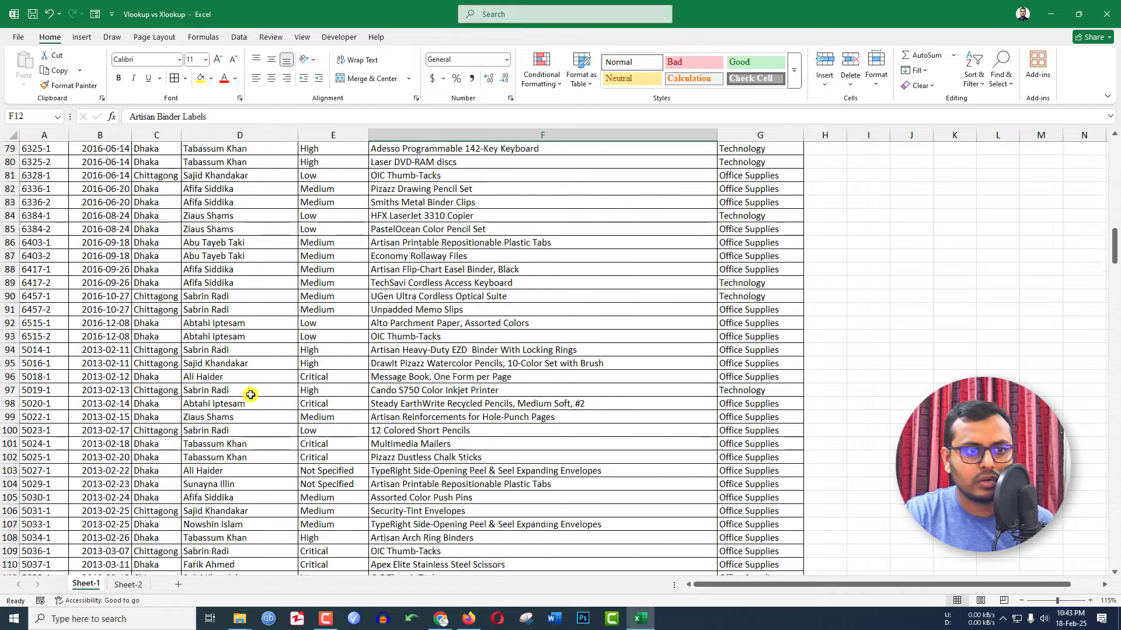
pyautogui.scroll(20, 251, 396)
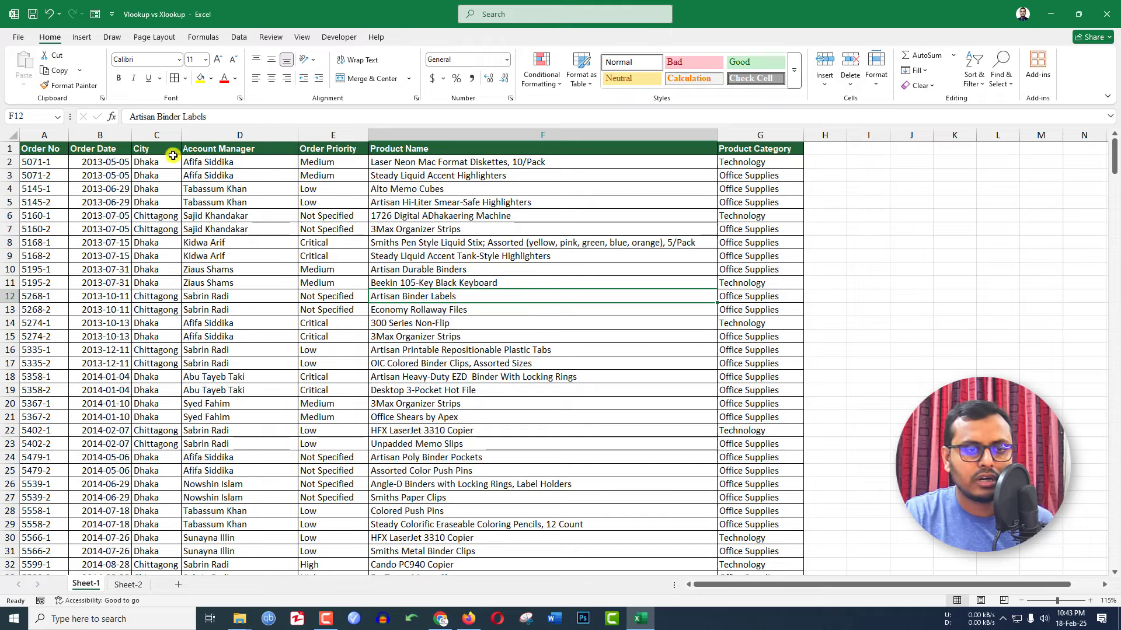
pyautogui.click(129, 585)
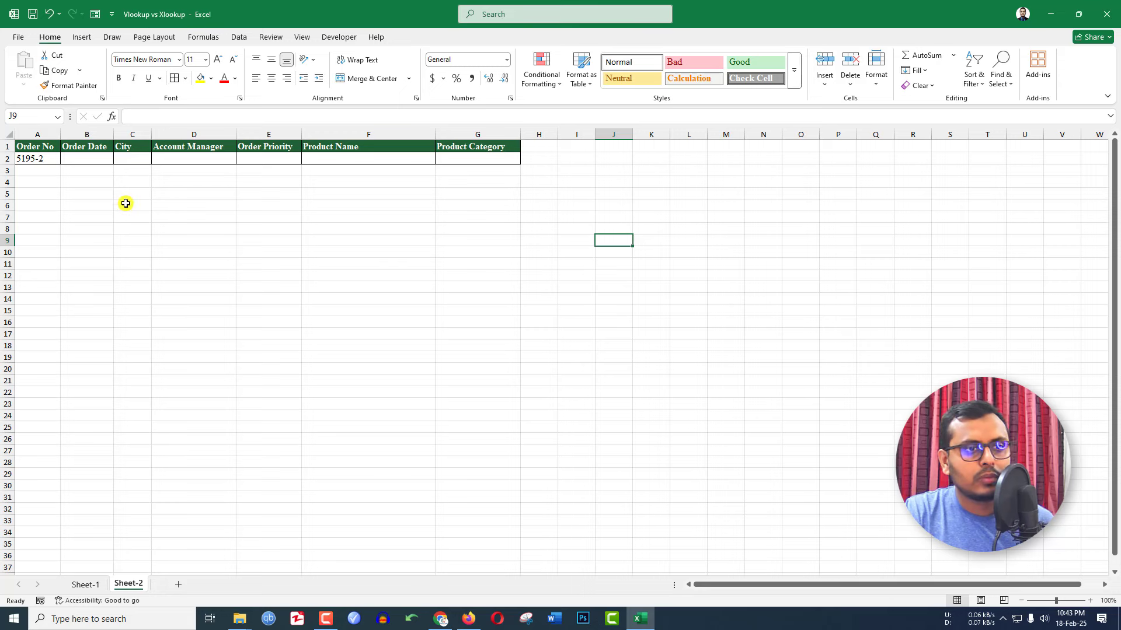
pyautogui.click(55, 158)
pyautogui.click(66, 159)
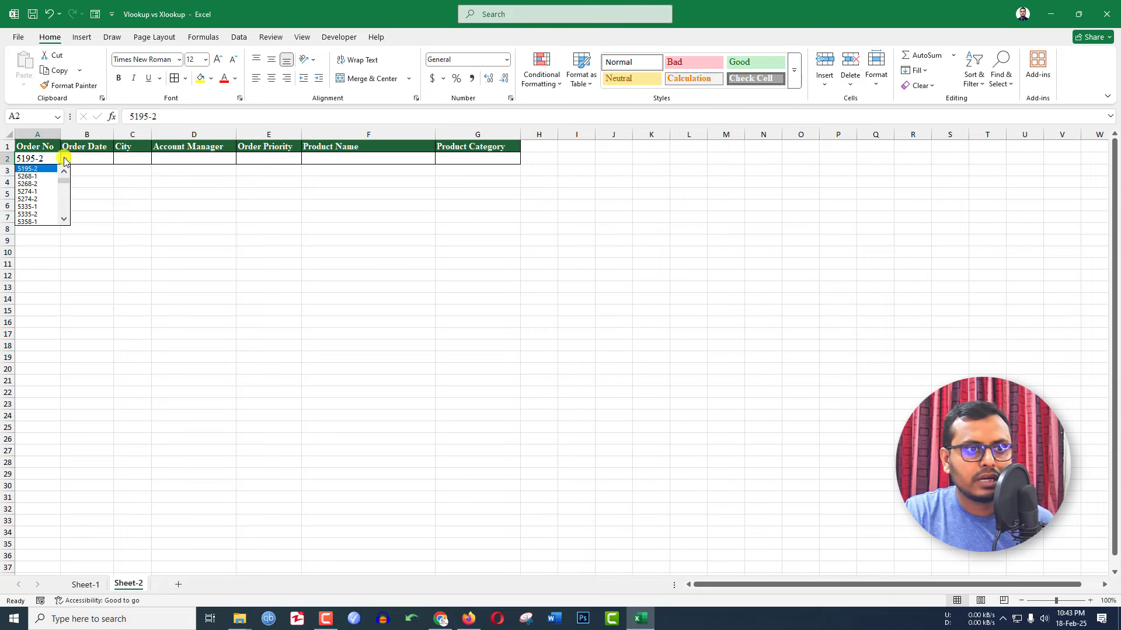
pyautogui.click(38, 199)
pyautogui.click(107, 205)
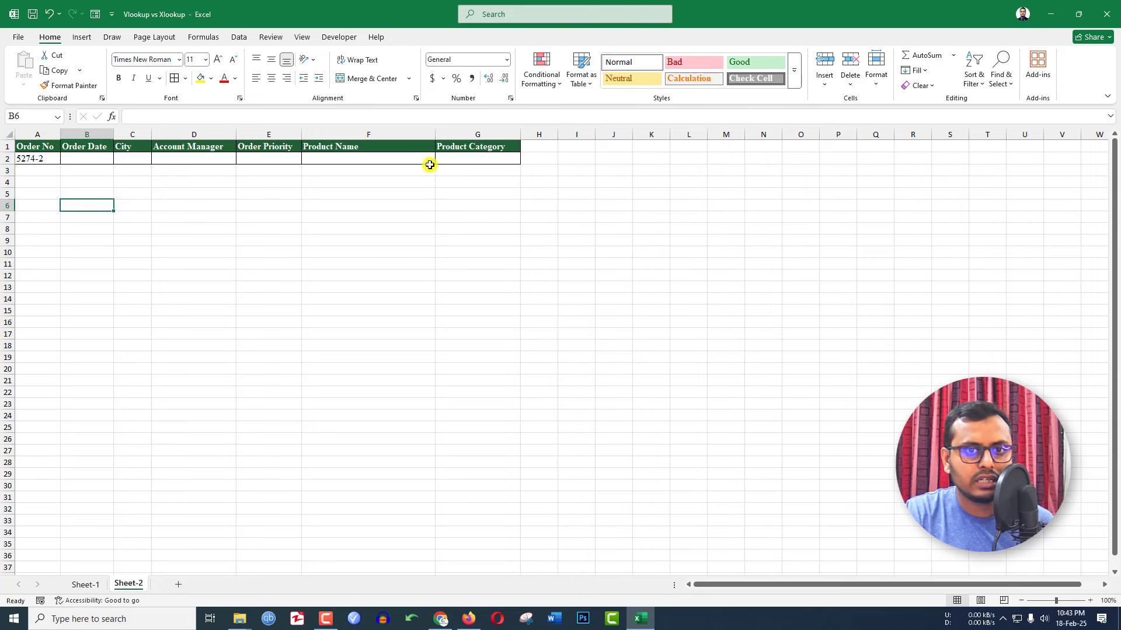
# Compare the source table's columns on Sheet-1 with the headers of the lookup row on Sheet-2
pyautogui.click(84, 584)
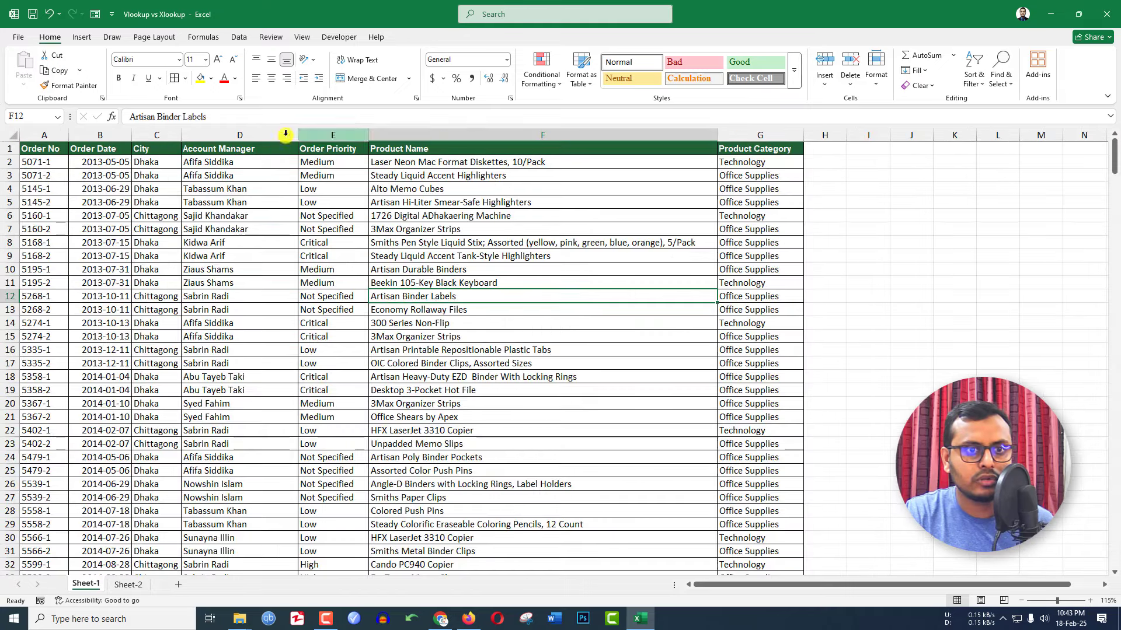
pyautogui.click(124, 585)
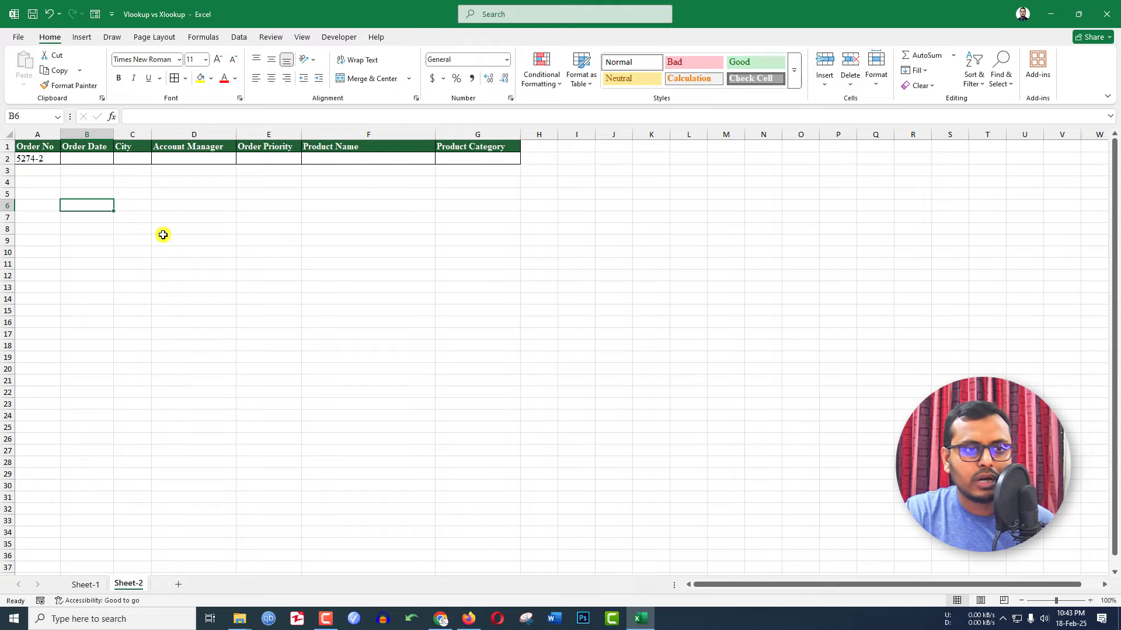
pyautogui.click(86, 584)
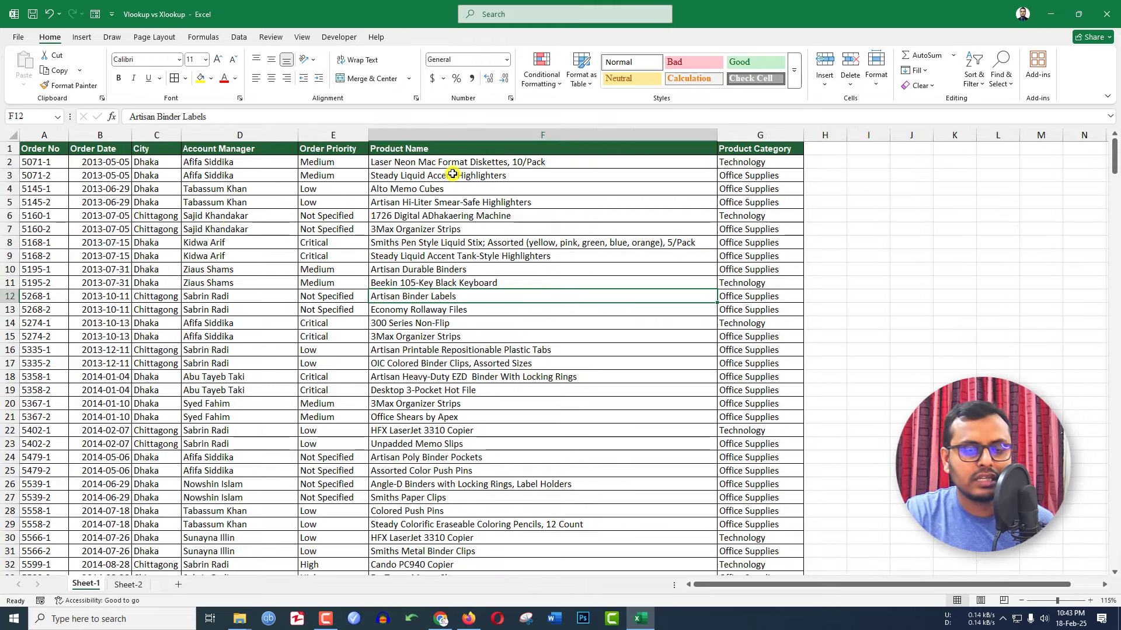
pyautogui.click(128, 584)
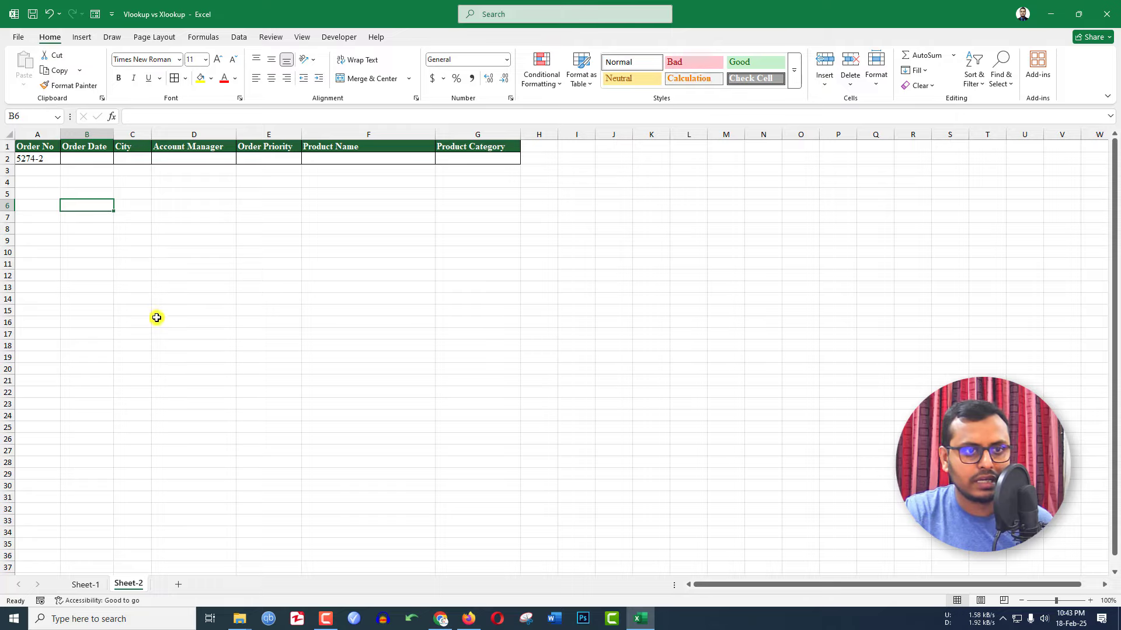
pyautogui.click(84, 585)
pyautogui.click(139, 586)
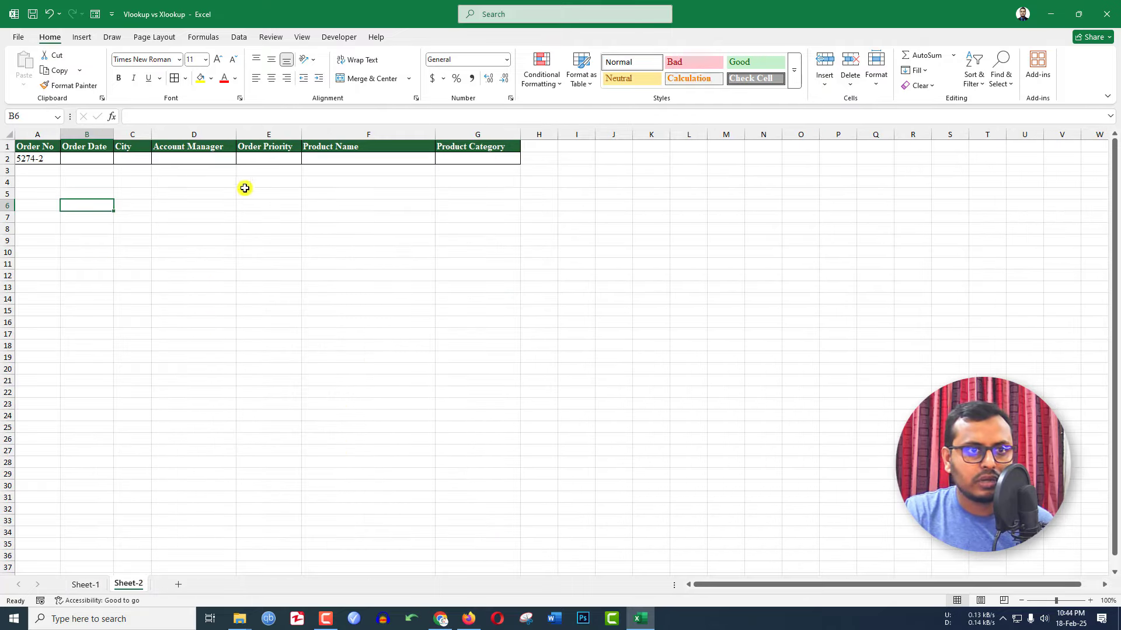
pyautogui.click(99, 159)
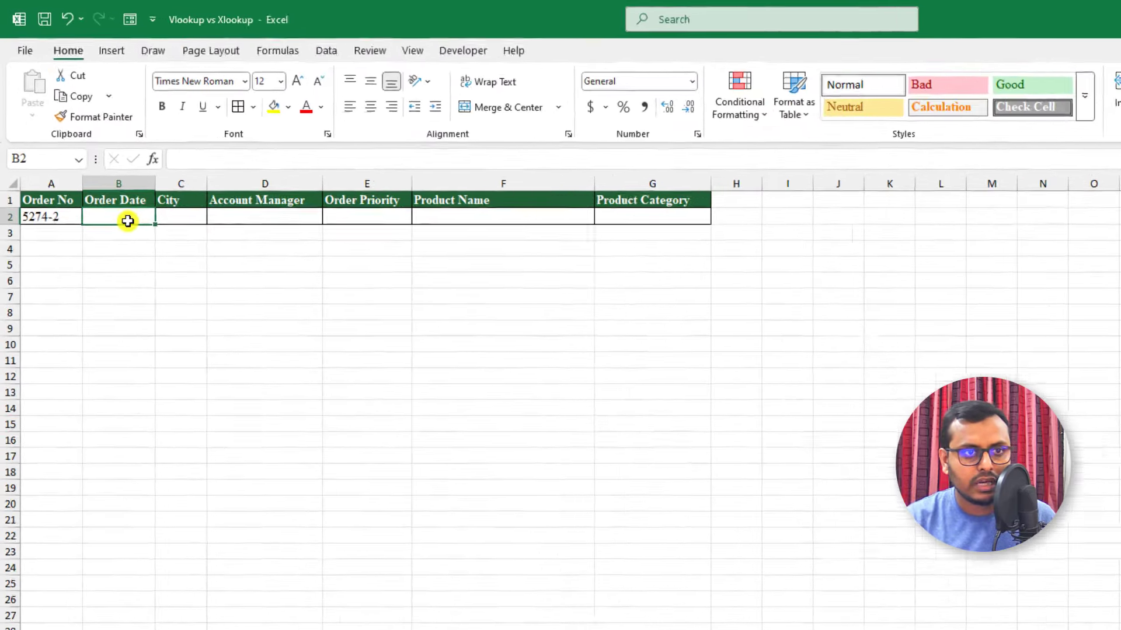
pyautogui.write('=vl')
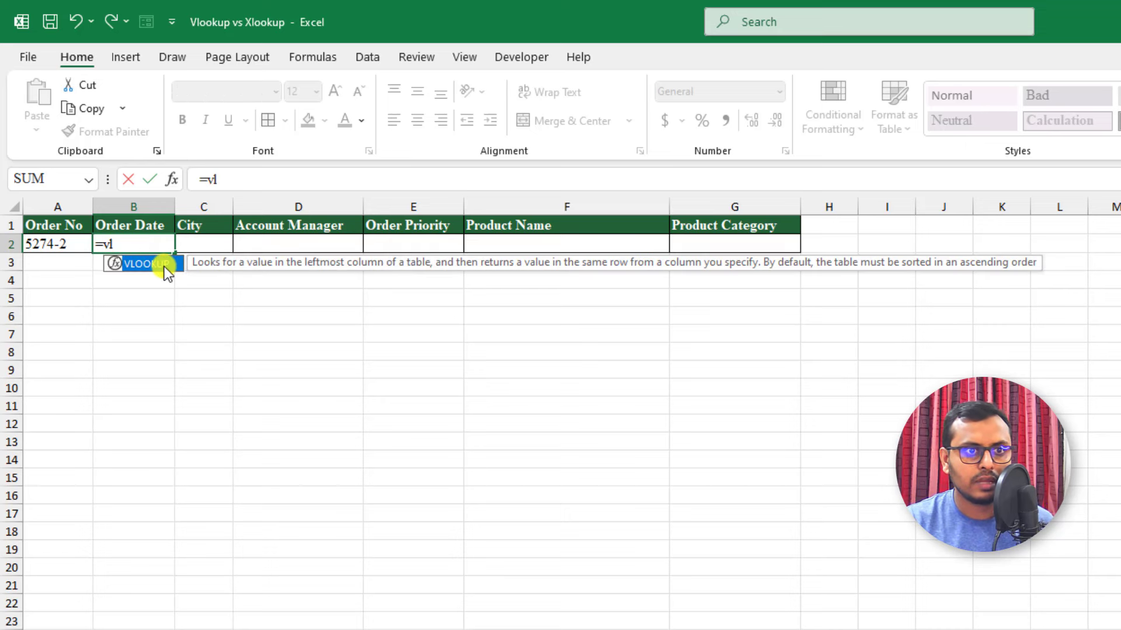
pyautogui.doubleClick(163, 264)
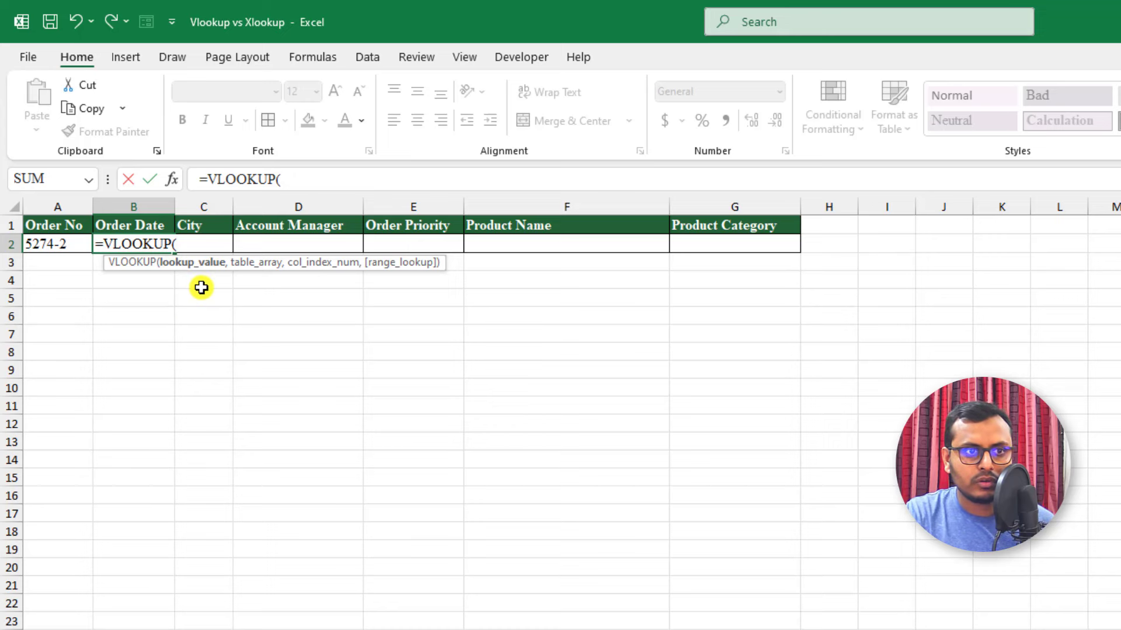
pyautogui.moveTo(181, 243); pyautogui.dragTo(70, 244)
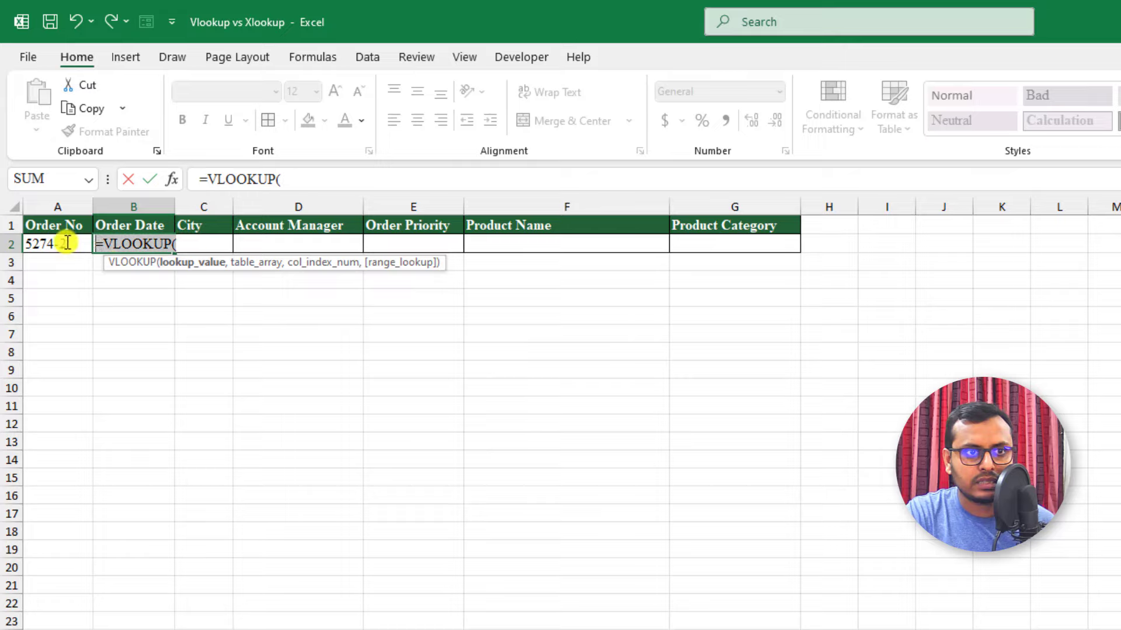
pyautogui.press('Escape')
pyautogui.click(181, 317)
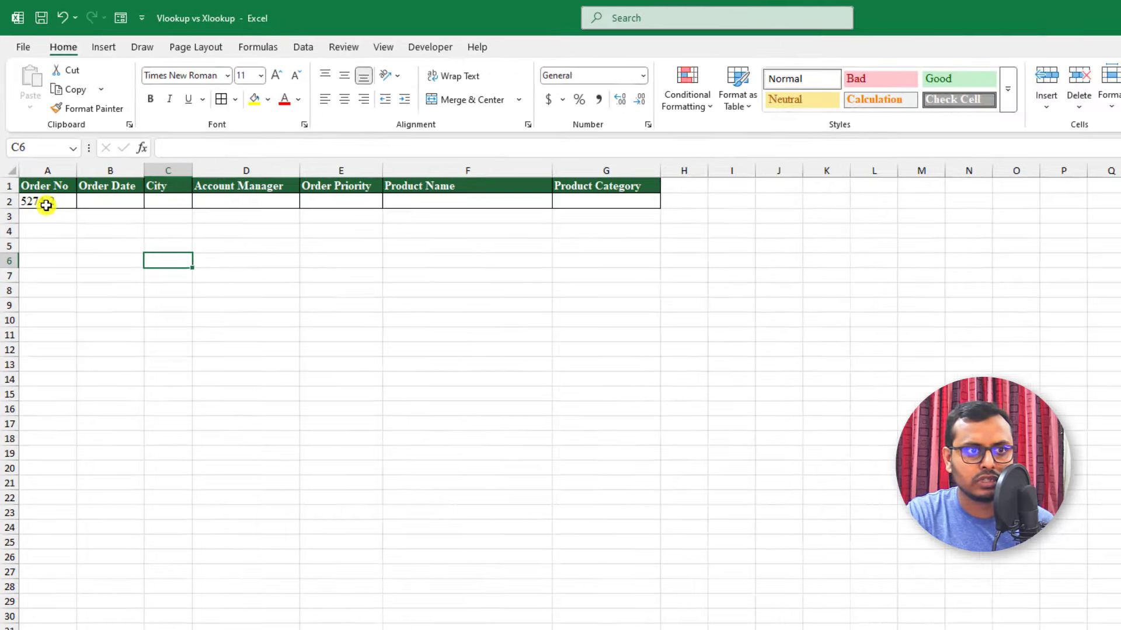
# Check the lookup value in A2 on Sheet-2 against the Order No column and the other table columns on Sheet-1
pyautogui.click(47, 203)
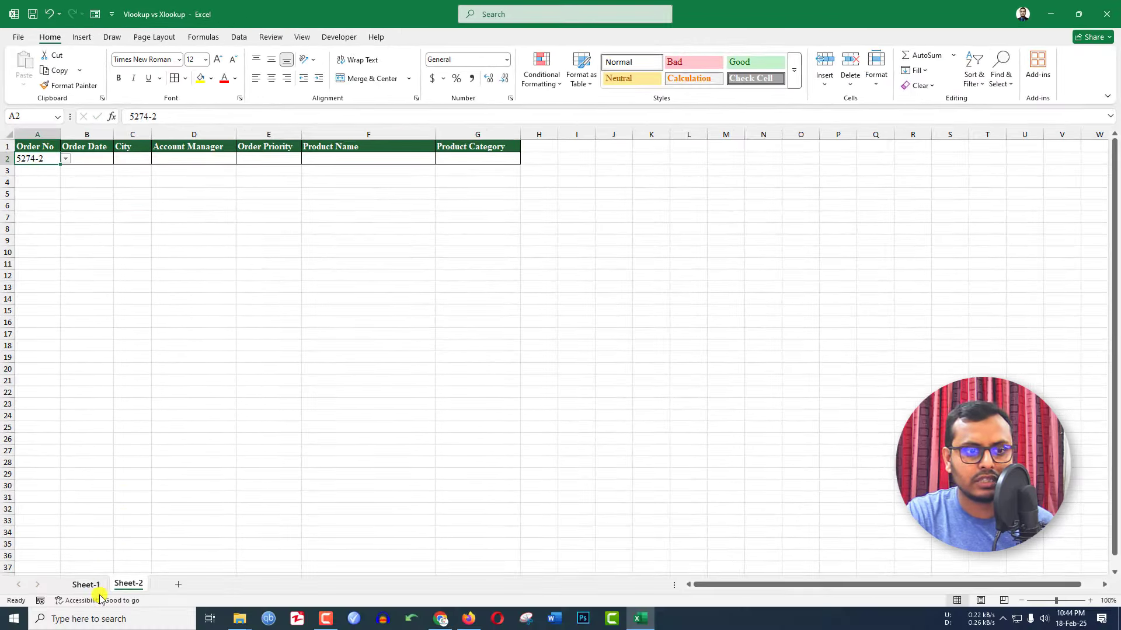
pyautogui.click(85, 585)
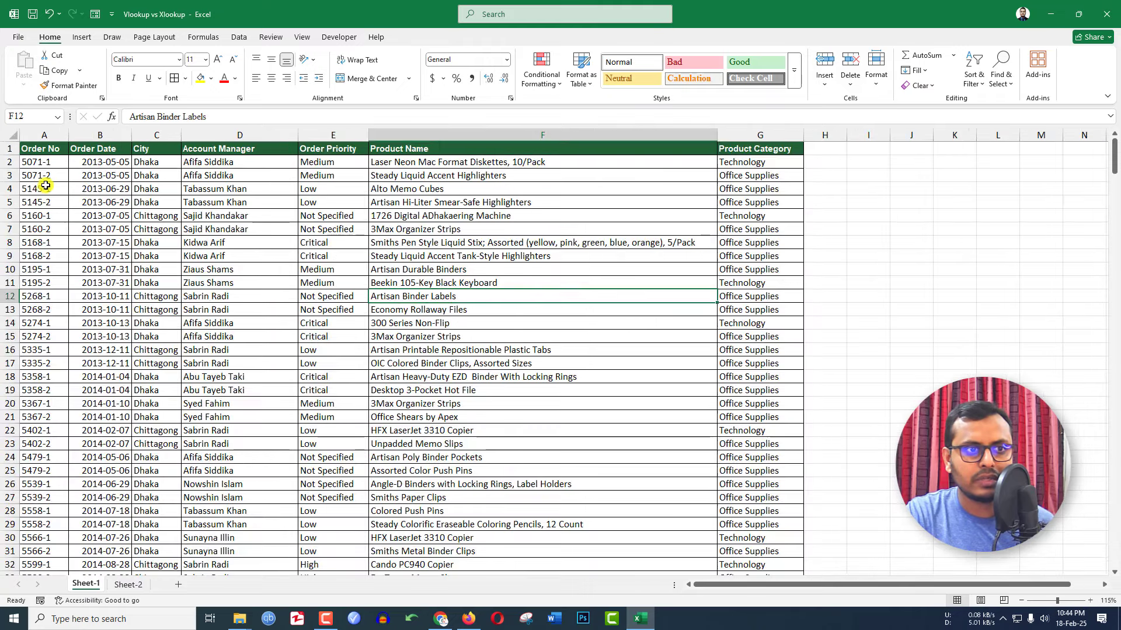
pyautogui.click(824, 136)
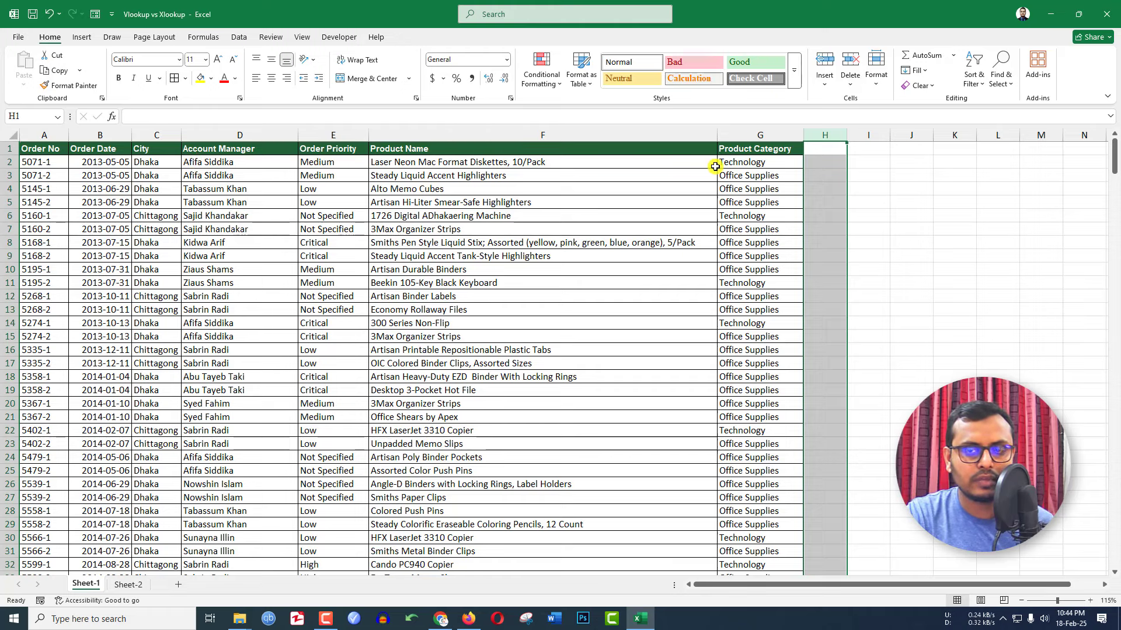
pyautogui.click(43, 136)
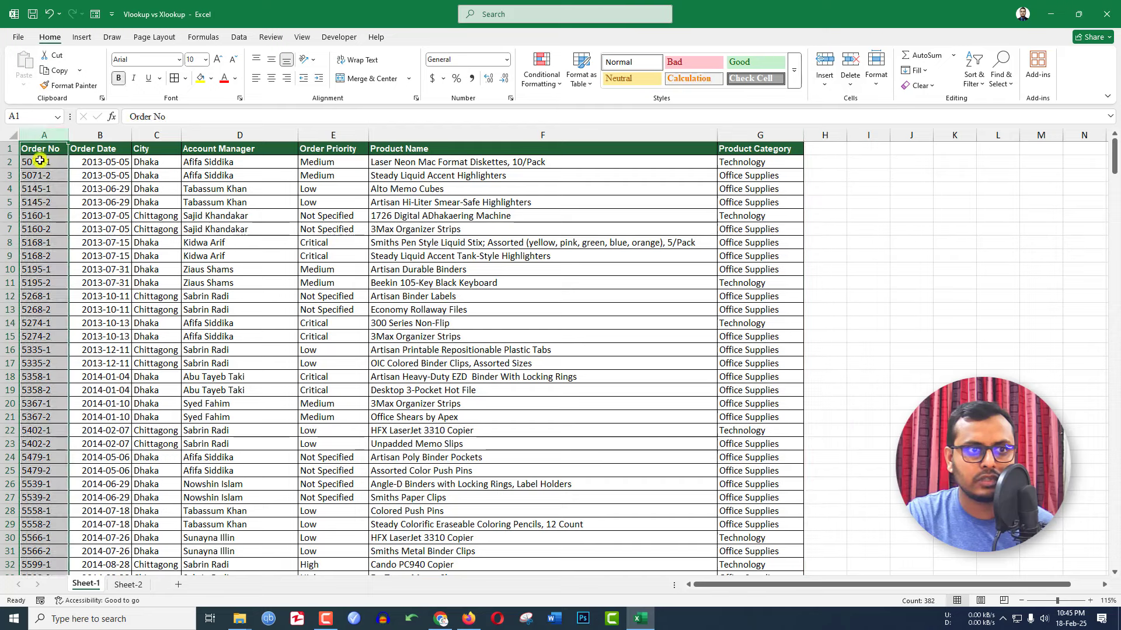
pyautogui.click(127, 585)
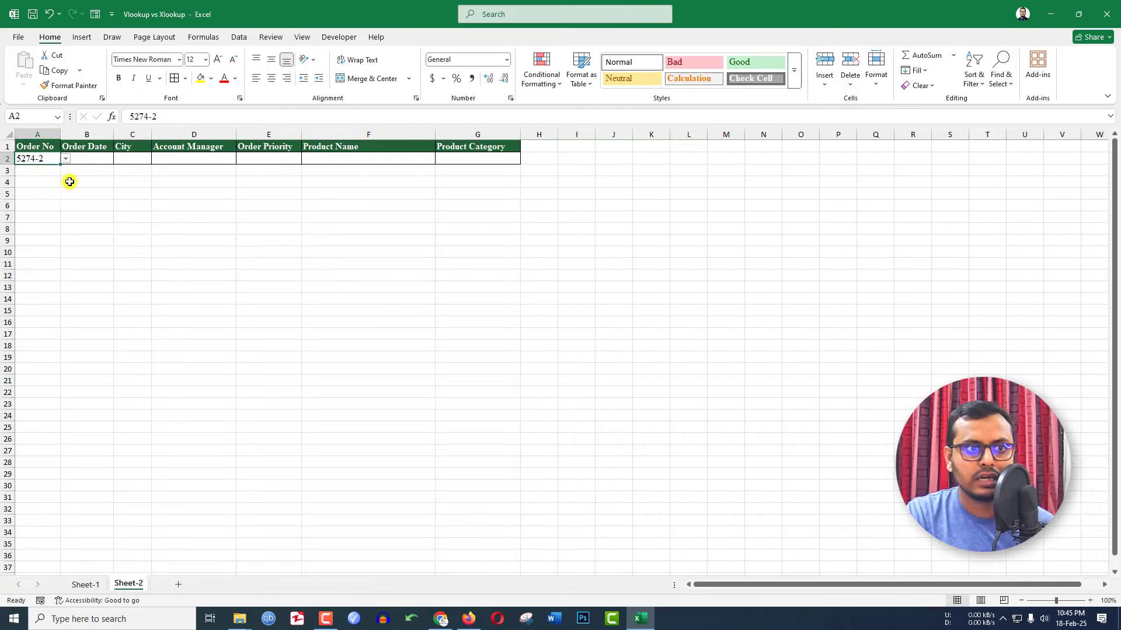
pyautogui.click(85, 585)
pyautogui.click(759, 152)
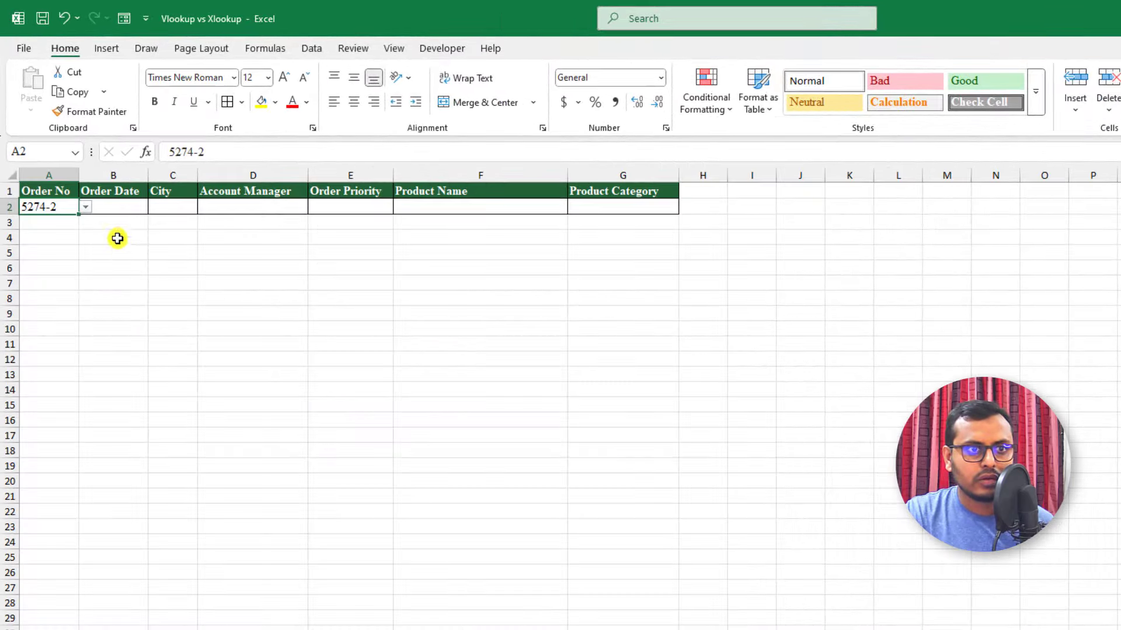
# Start a VLOOKUP formula in Order Date cell B2 of Sheet-2 with A2 as lookup value and 'Sheet-1'!A1:G382 as table array
pyautogui.click(114, 208)
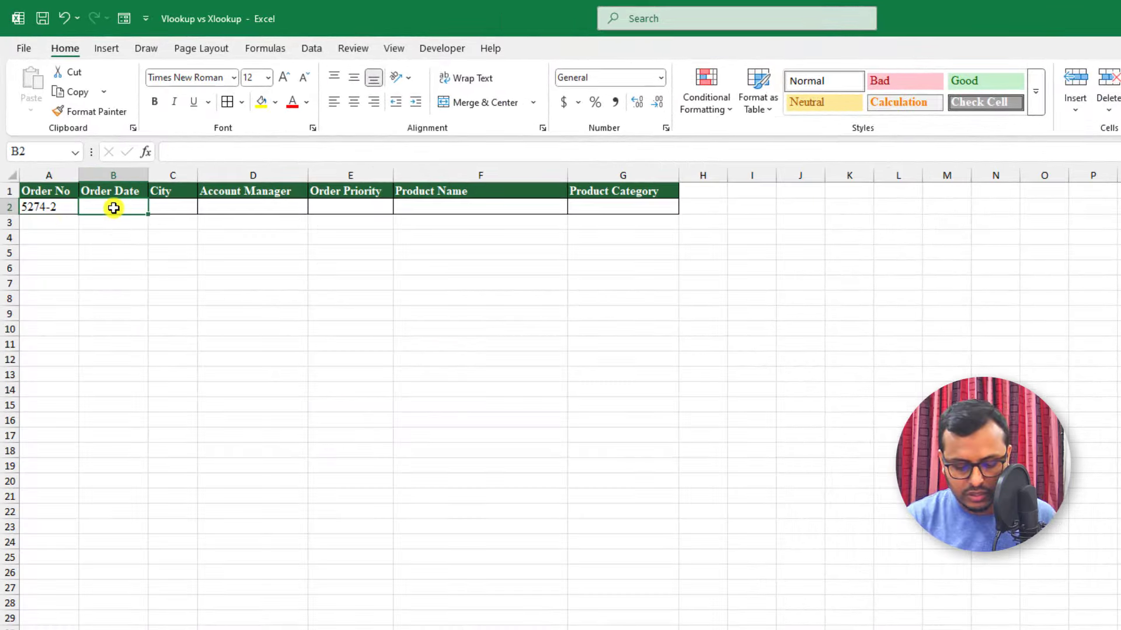
pyautogui.write('=vl')
pyautogui.press('Tab')
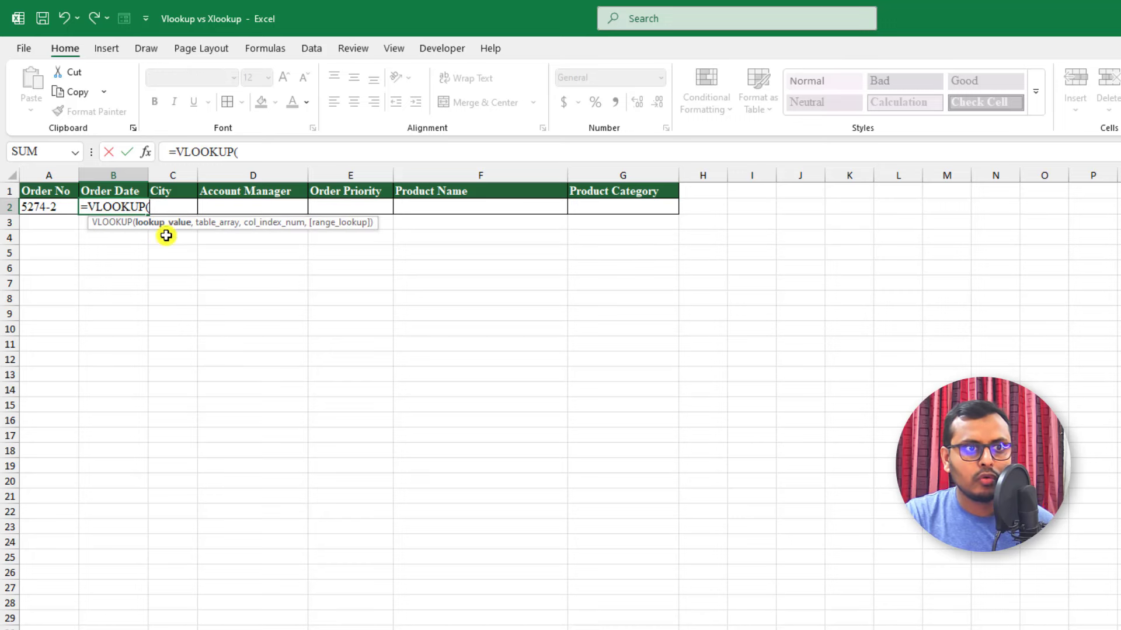
pyautogui.click(44, 208)
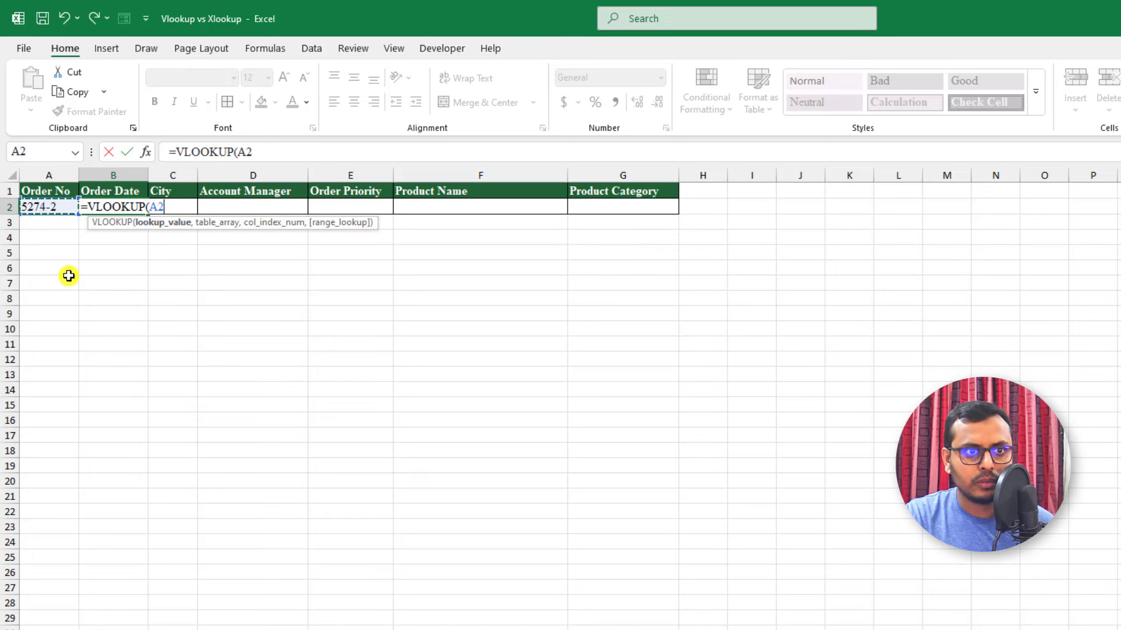
pyautogui.write(',')
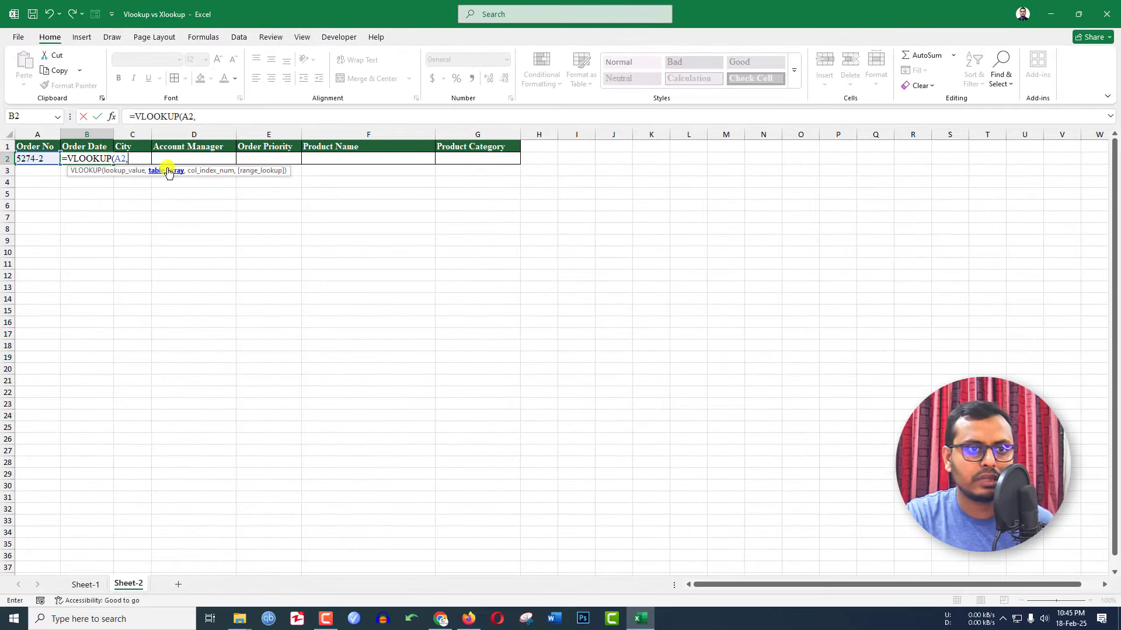
pyautogui.click(86, 584)
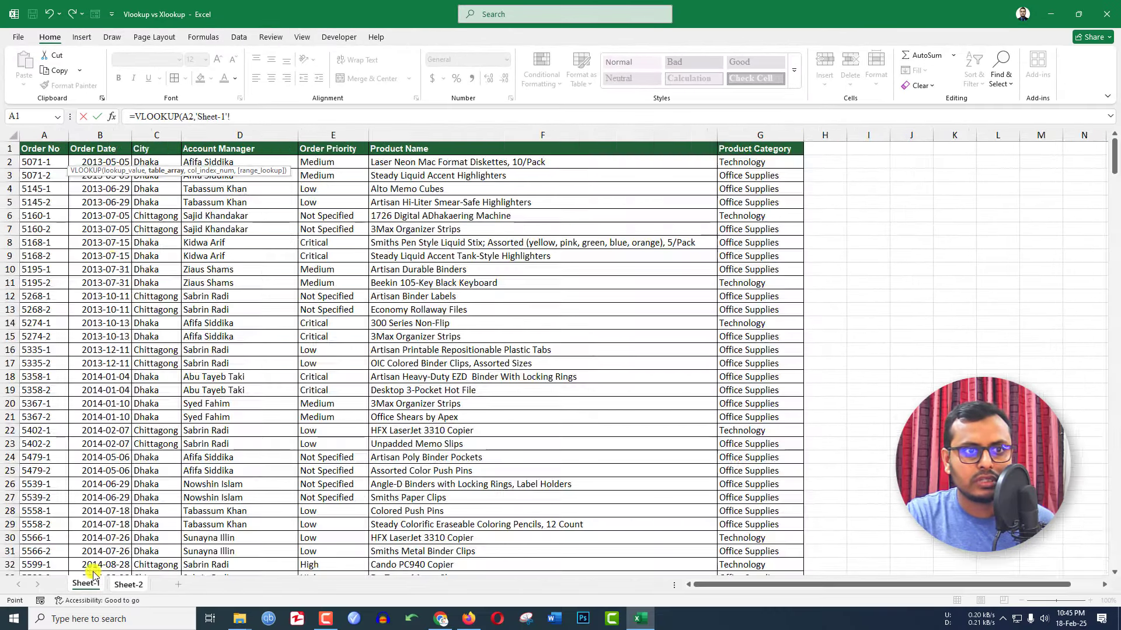
pyautogui.moveTo(33, 150); pyautogui.dragTo(736, 555)
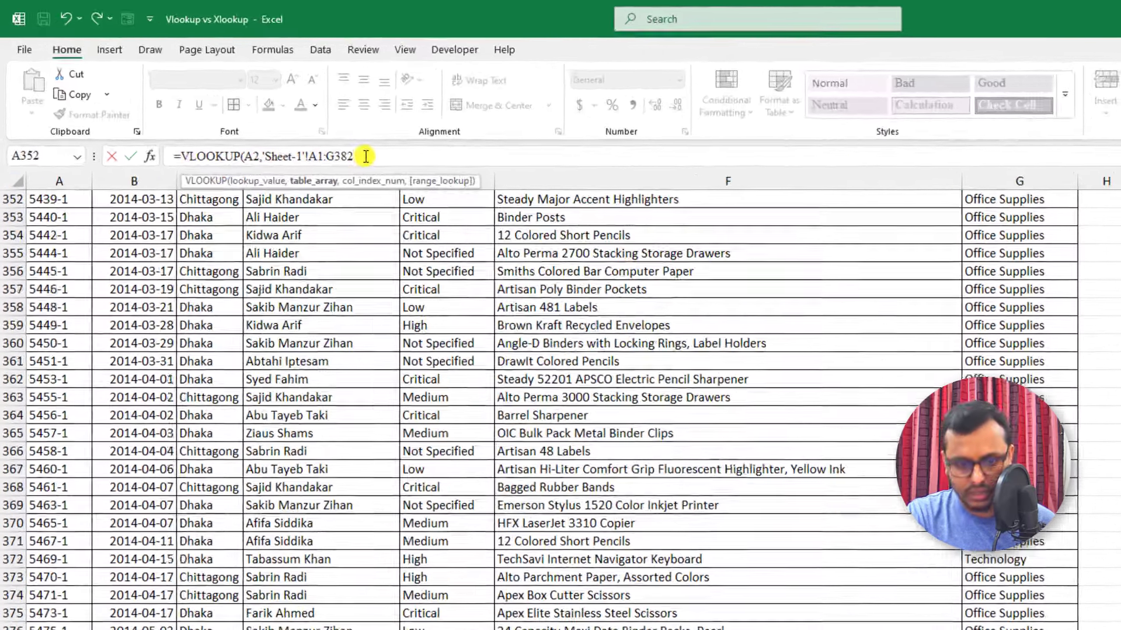
# Complete the VLOOKUP formula in B2 with column index 2 and range lookup 0 for an exact match
pyautogui.write(',')
pyautogui.scroll(20, 410, 262)
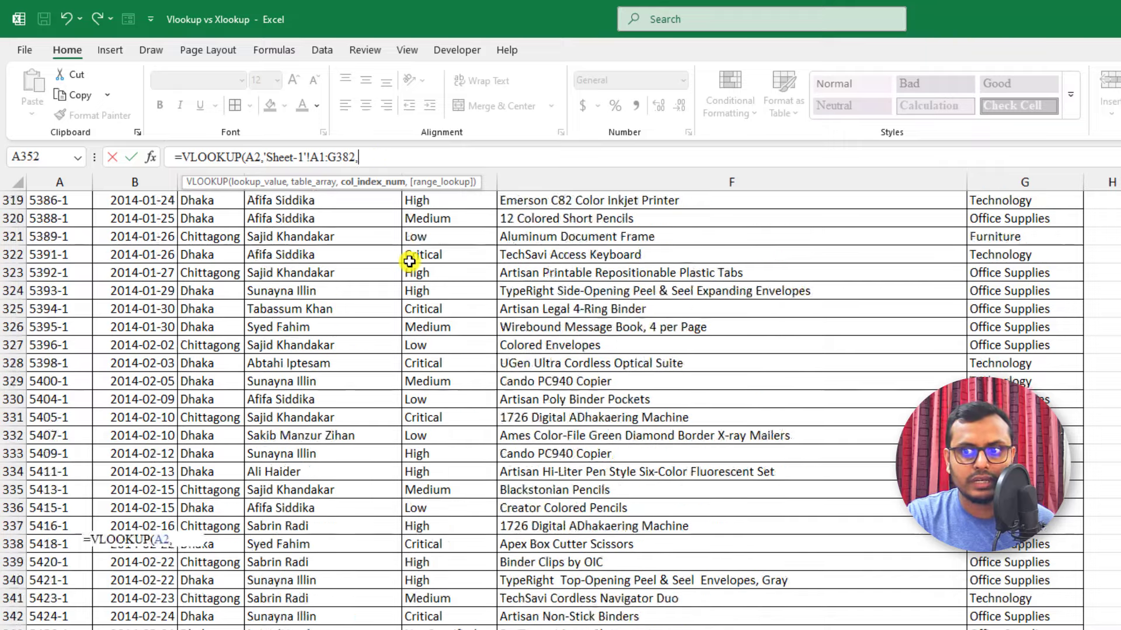
pyautogui.scroll(20, 410, 262)
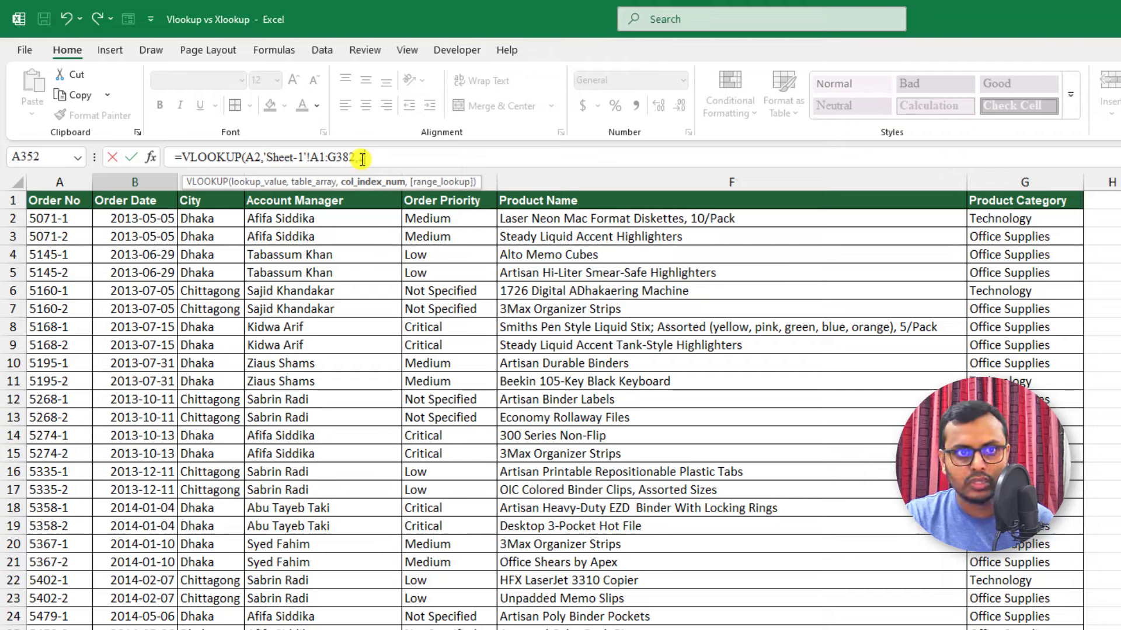
pyautogui.write(',2,')
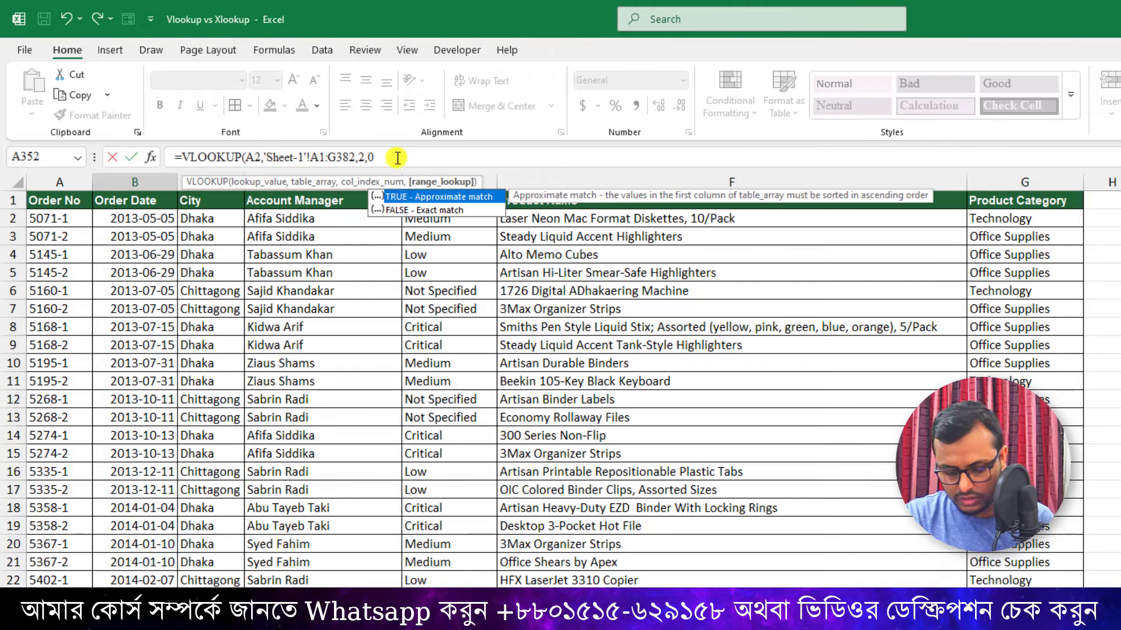
pyautogui.write('0)')
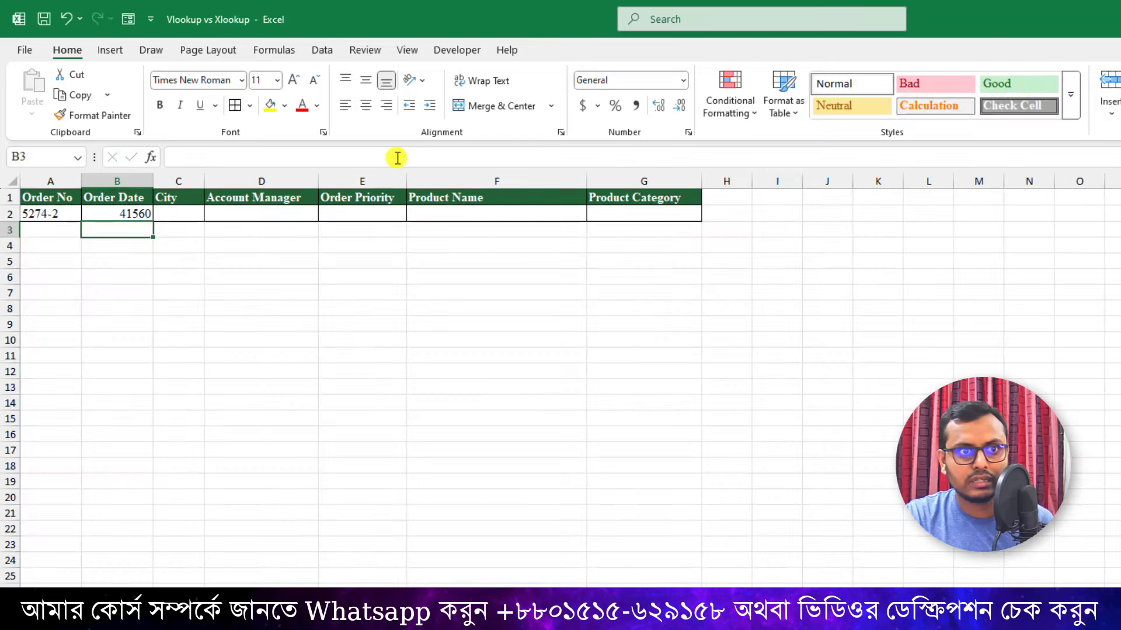
# Format the Order Date result in cell B2 as Short Date
pyautogui.click(126, 216)
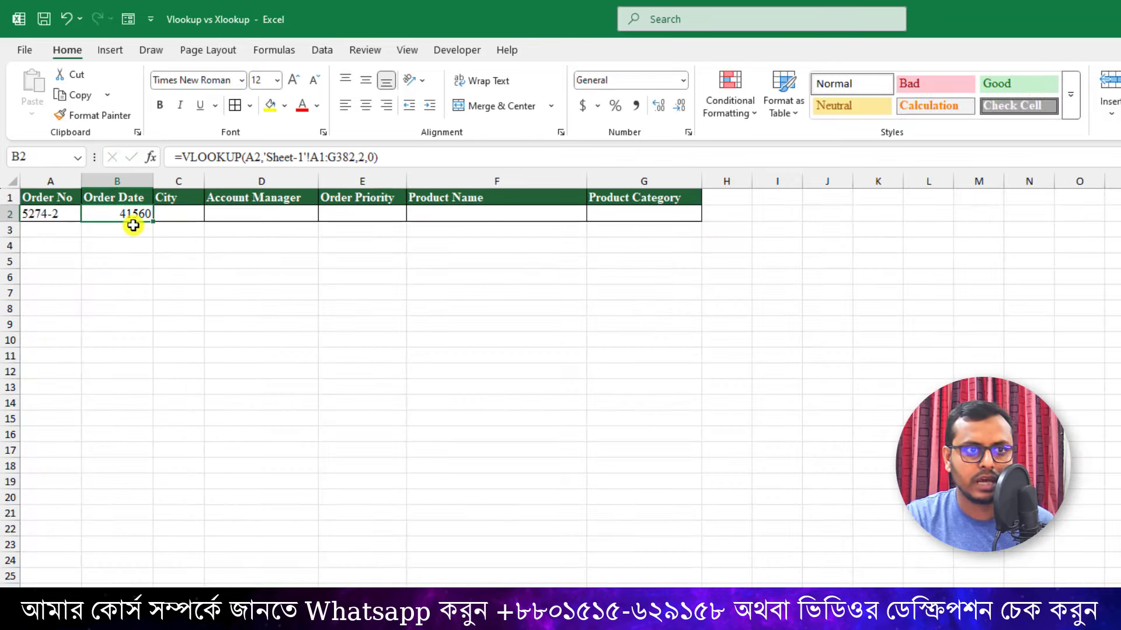
pyautogui.click(682, 81)
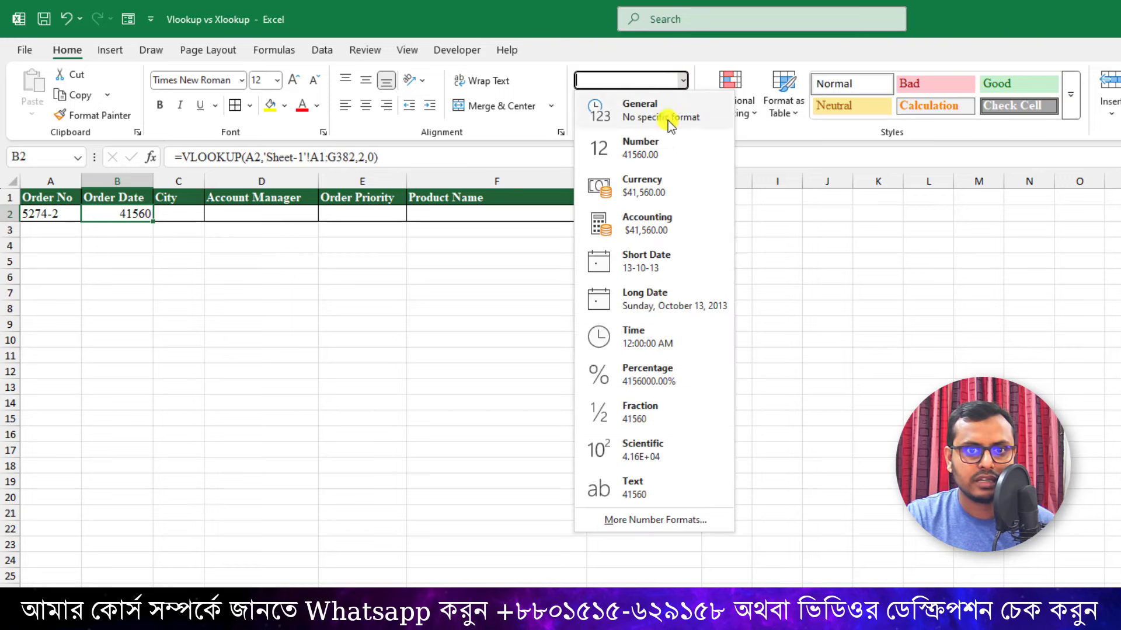
pyautogui.click(611, 255)
pyautogui.click(265, 277)
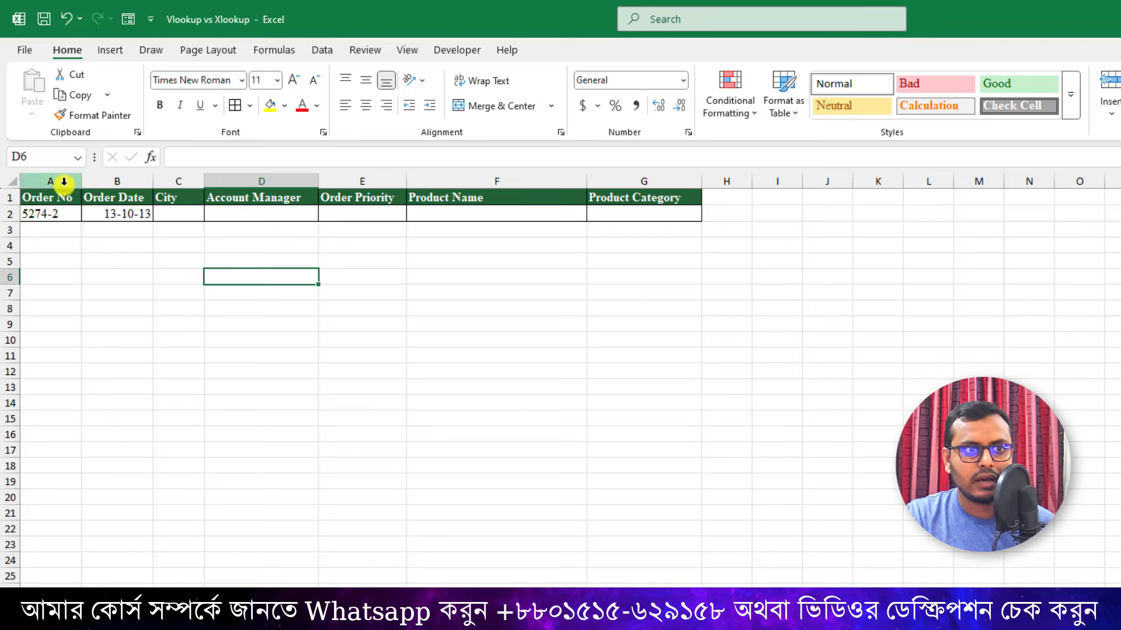
# Choose a different order number in A2's drop-down list, two entries below the current one
pyautogui.click(70, 214)
pyautogui.click(87, 214)
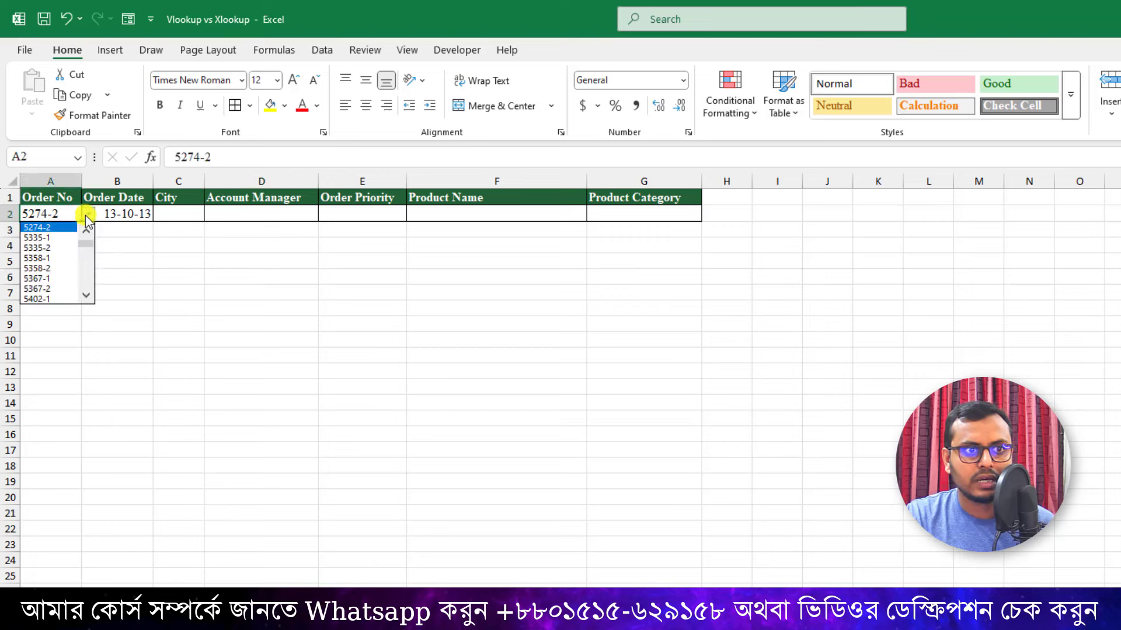
pyautogui.click(46, 247)
pyautogui.click(158, 275)
pyautogui.click(250, 288)
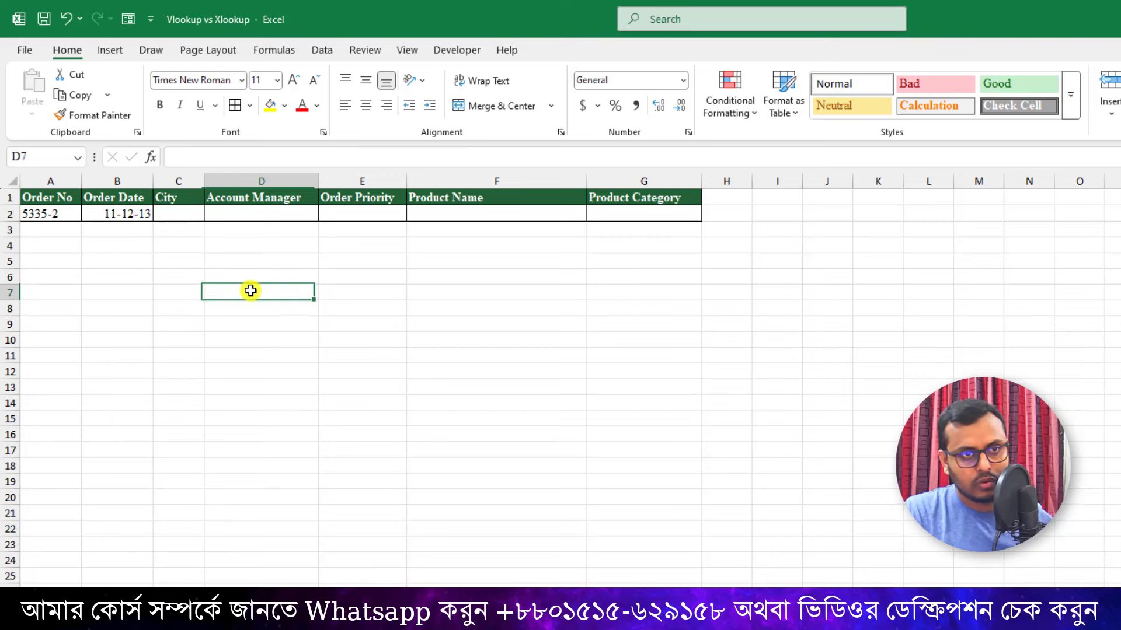
# Examine the empty City, Account Manager, Order Priority and Product Name cells in row 2 and the VLOOKUP formula in B2
pyautogui.click(173, 212)
pyautogui.click(245, 214)
pyautogui.click(194, 214)
pyautogui.click(258, 214)
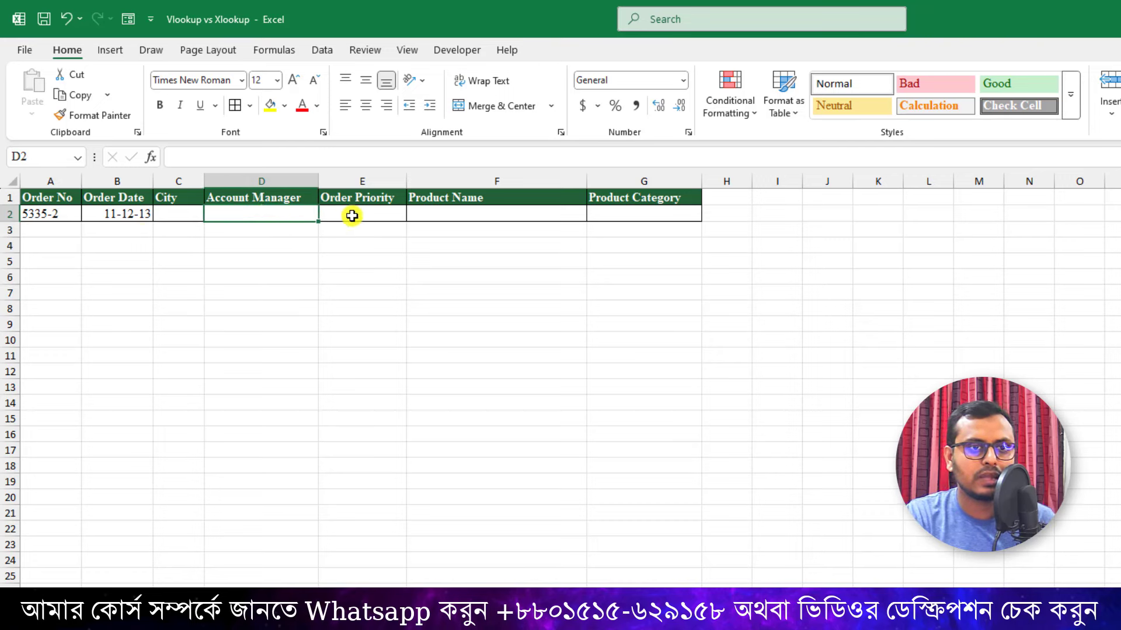
pyautogui.click(350, 215)
pyautogui.click(442, 215)
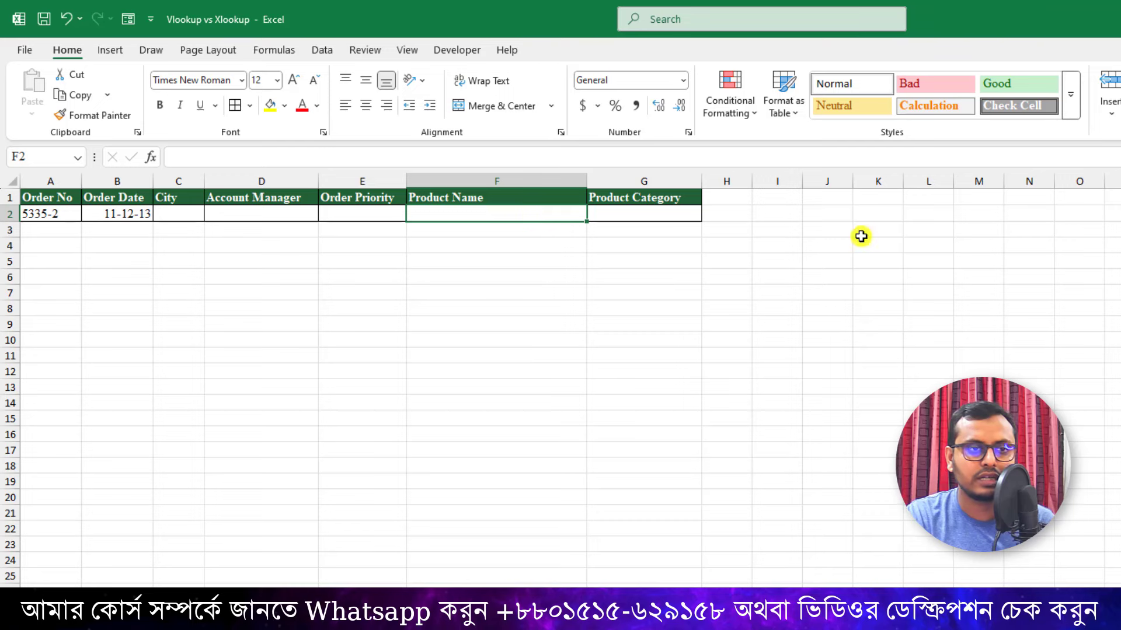
pyautogui.click(145, 215)
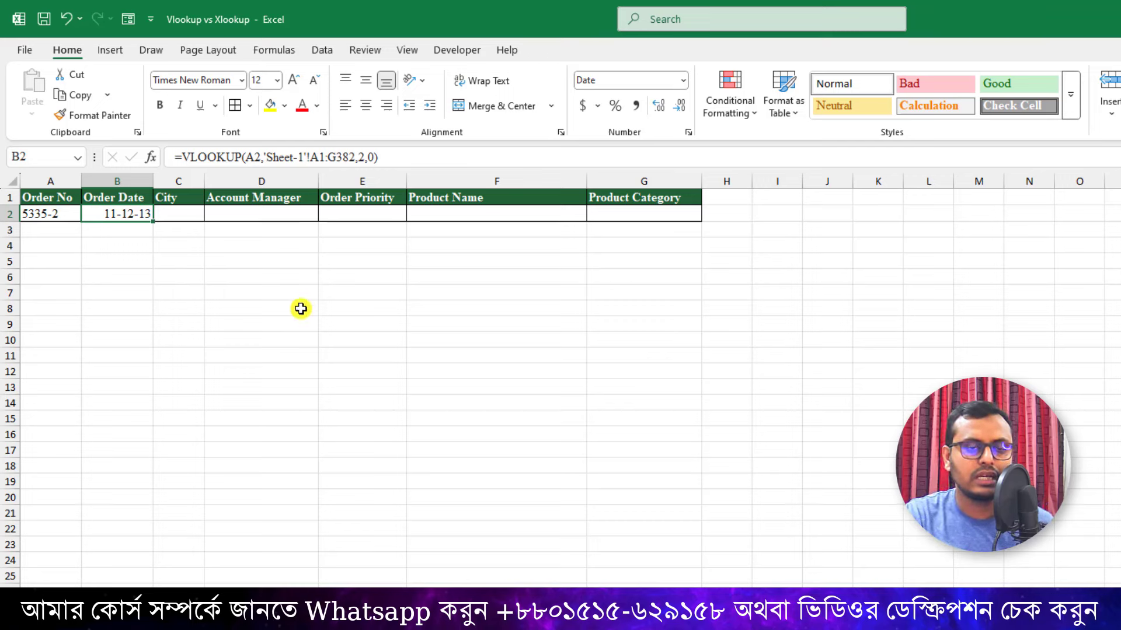
# Enter a trial formula =MATCH(B1,A1:G1,0) in C9 to find the Order Date header's column position
pyautogui.click(194, 325)
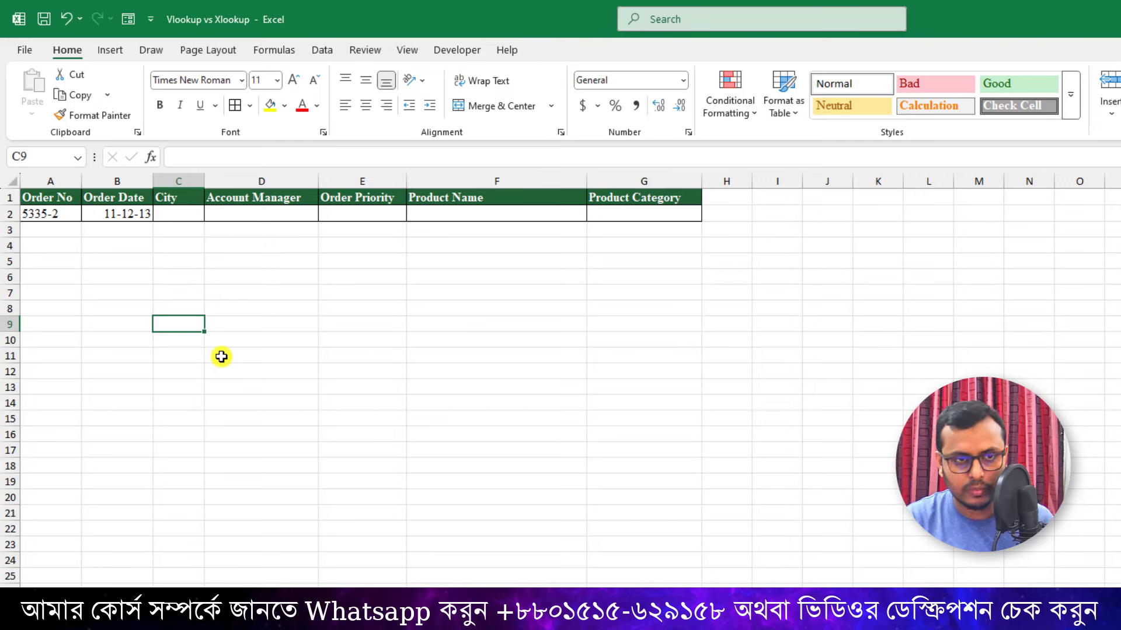
pyautogui.write('=matc')
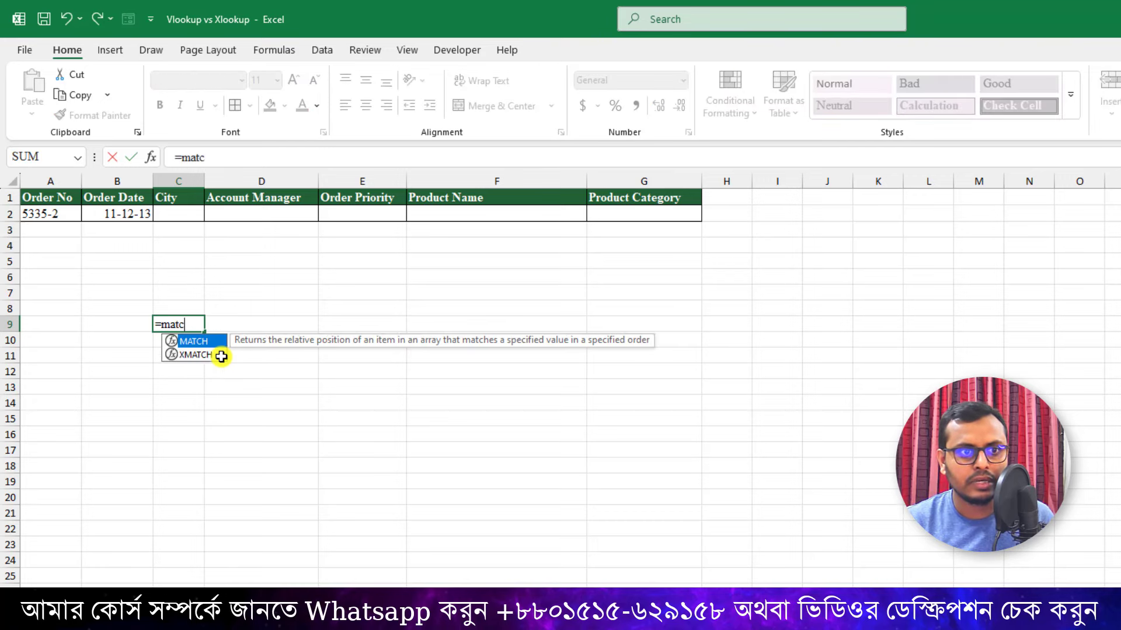
pyautogui.write('h(')
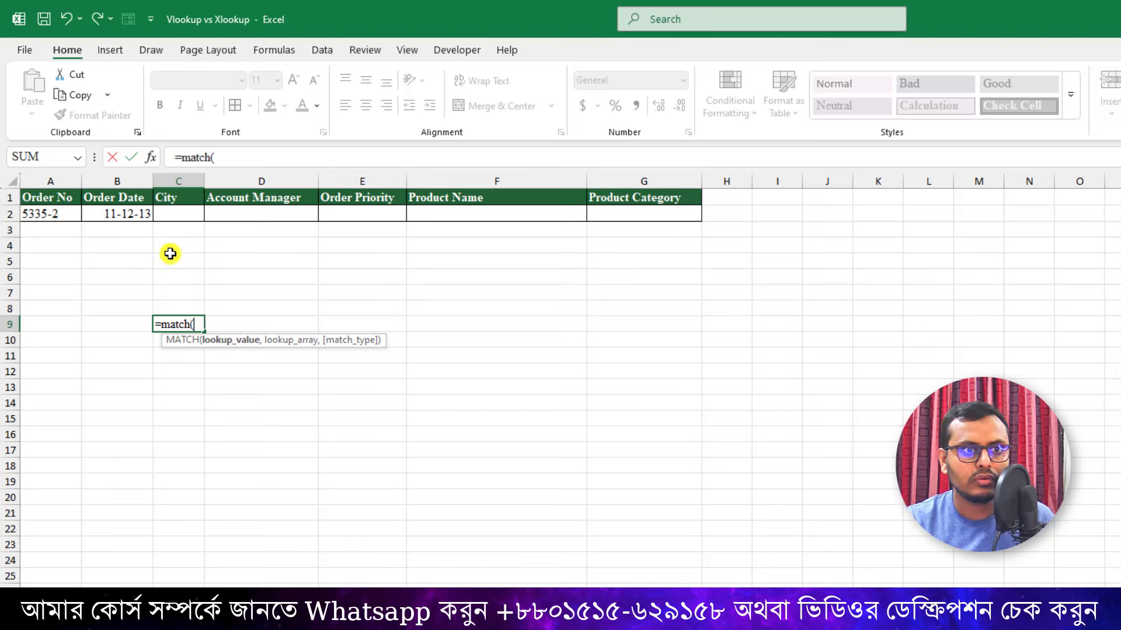
pyautogui.click(124, 197)
pyautogui.write(',')
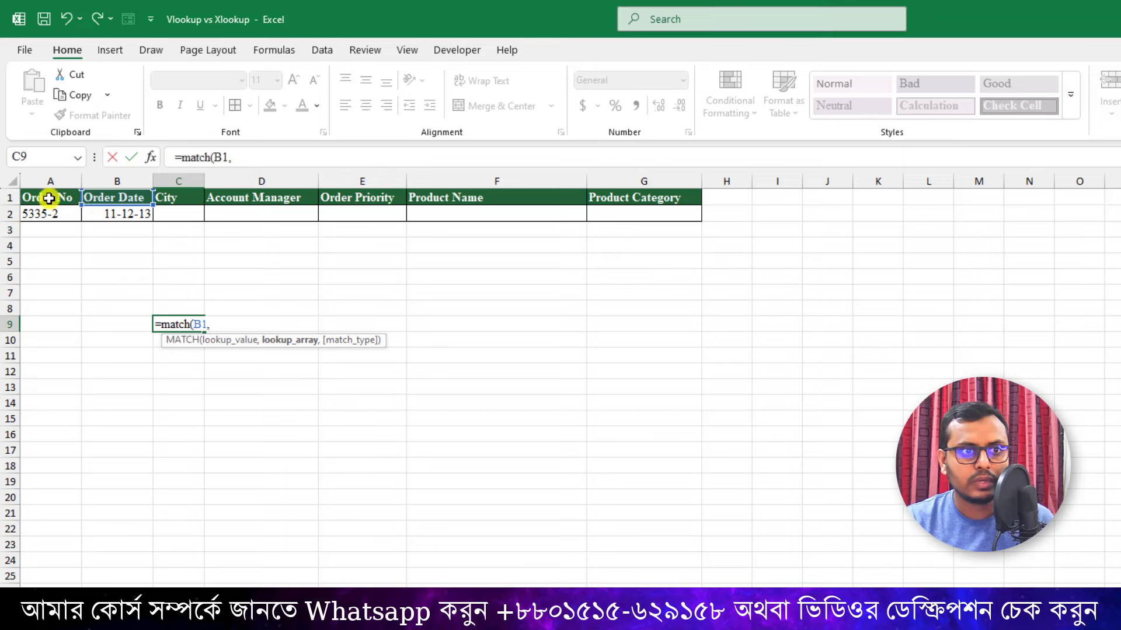
pyautogui.moveTo(48, 193); pyautogui.dragTo(618, 195)
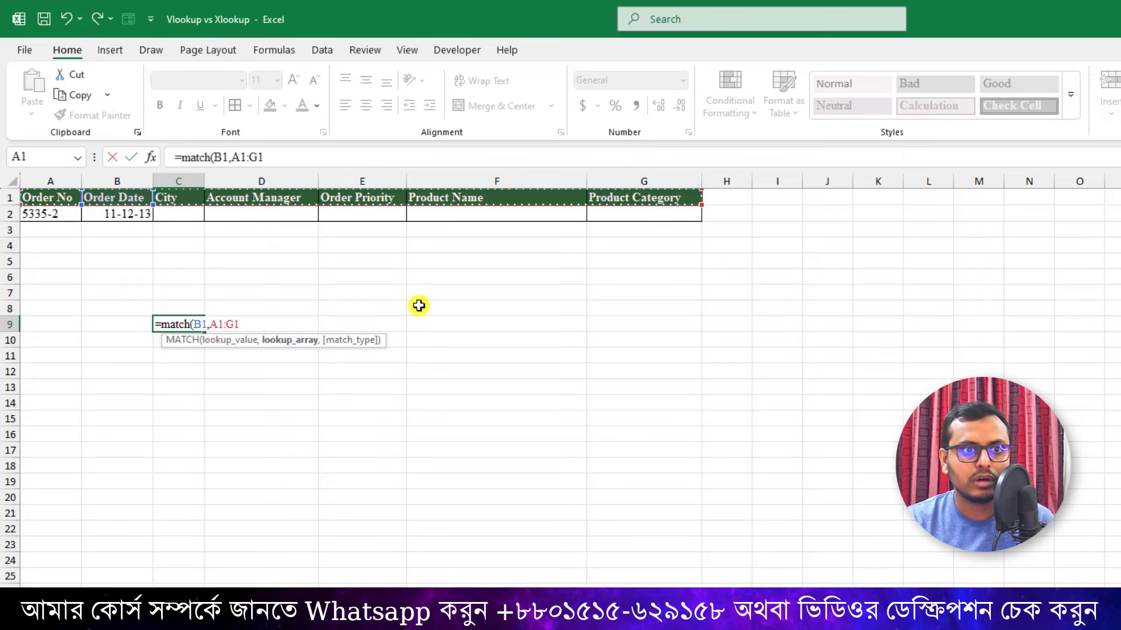
pyautogui.write(',')
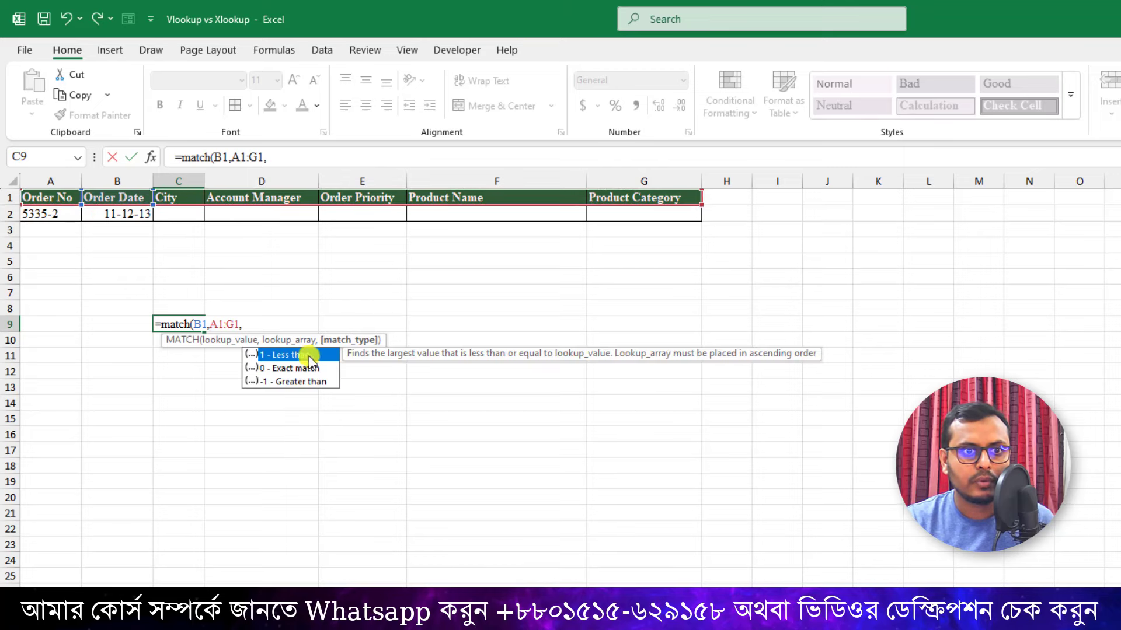
pyautogui.doubleClick(275, 368)
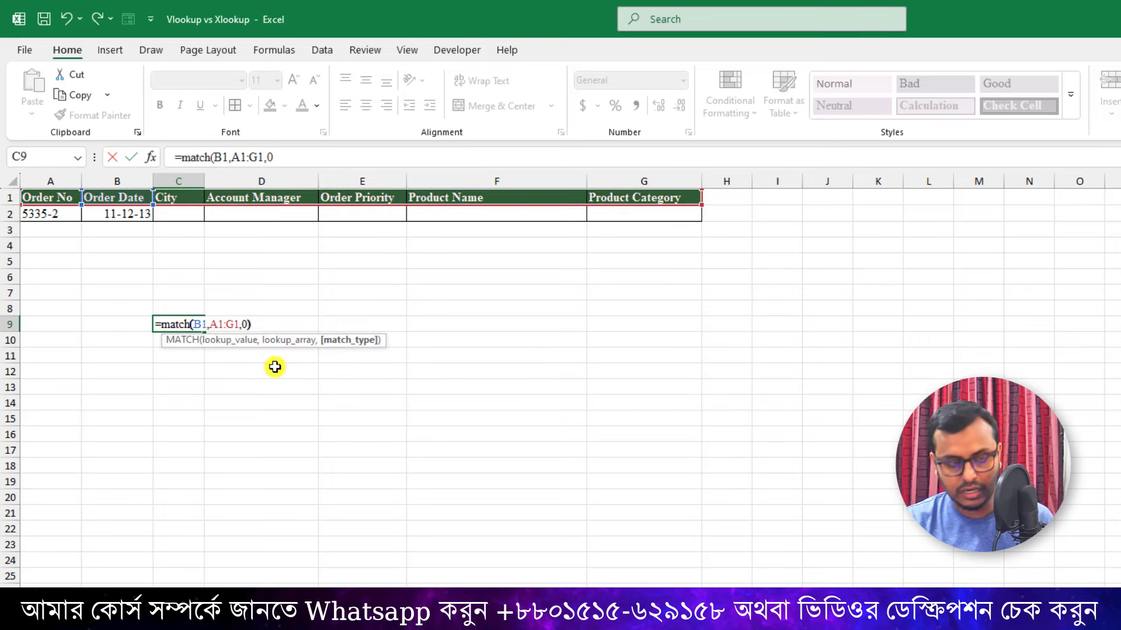
pyautogui.press('Return')
pyautogui.doubleClick(196, 325)
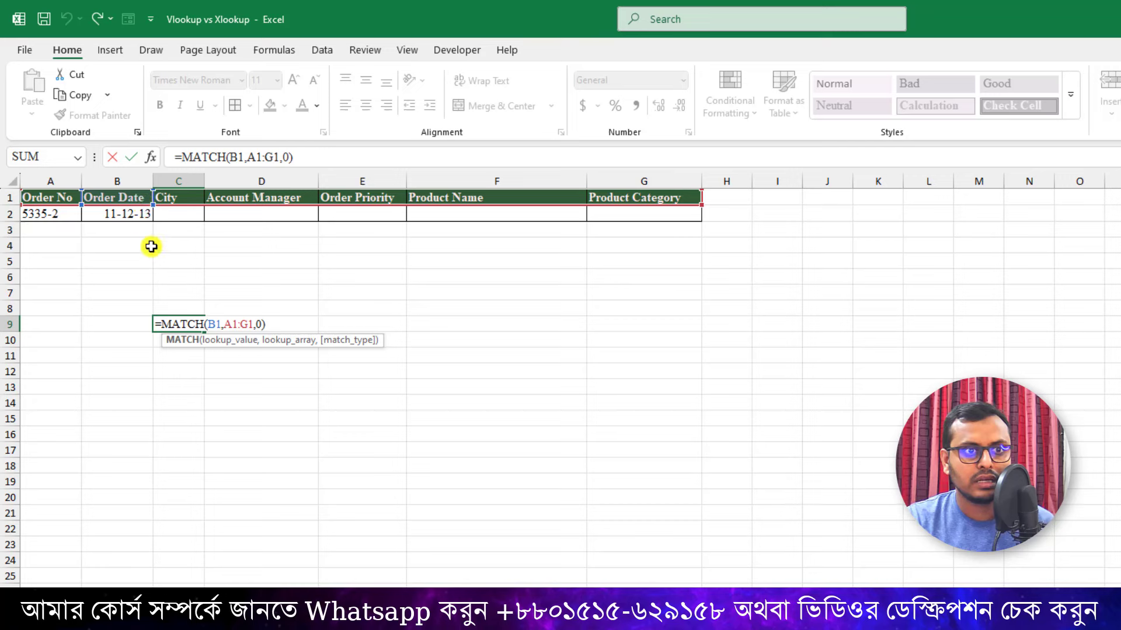
pyautogui.press('Return')
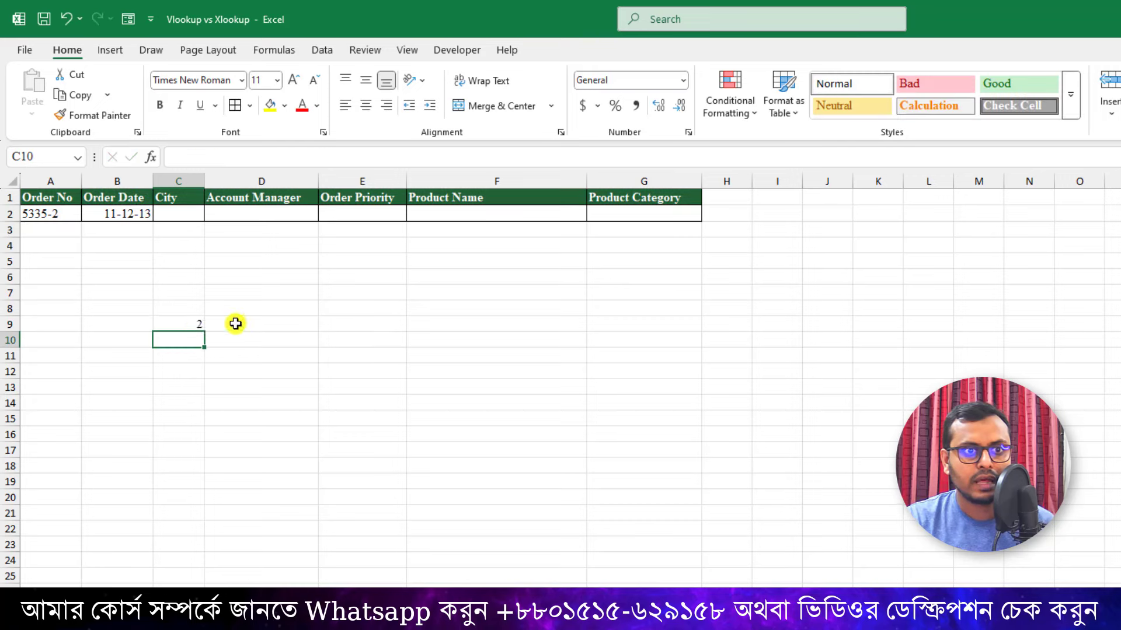
# Change the lookup value of the trial MATCH formula in C9 to C1, the City header
pyautogui.click(192, 323)
pyautogui.doubleClick(188, 324)
pyautogui.click(219, 322)
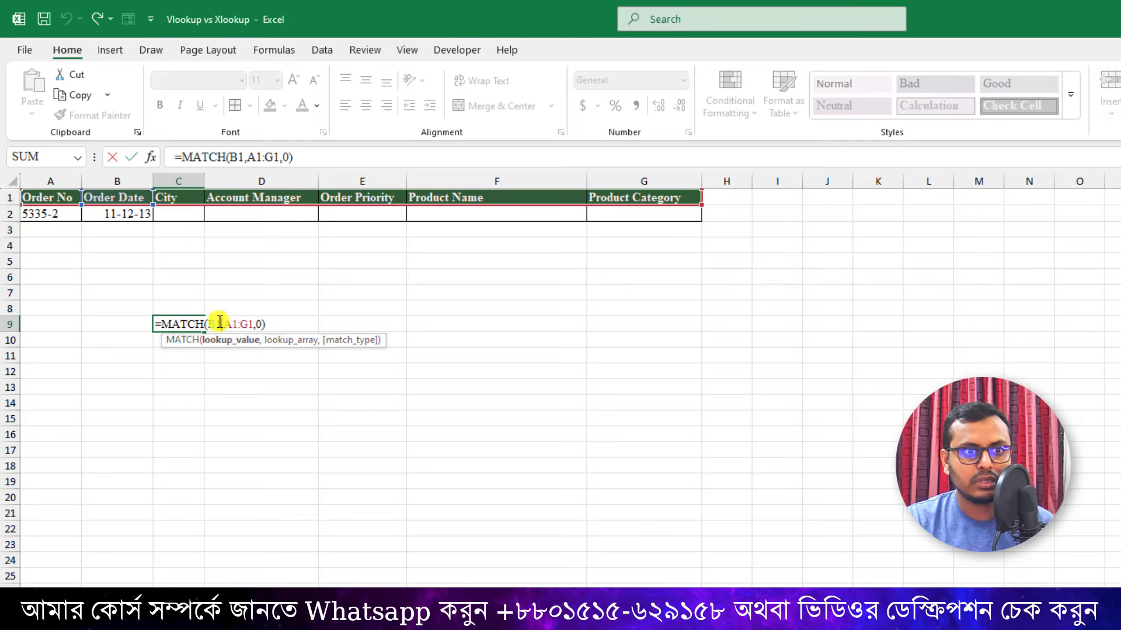
pyautogui.press('BackSpace')
pyautogui.press('BackSpace')
pyautogui.write('C1')
pyautogui.press('Return')
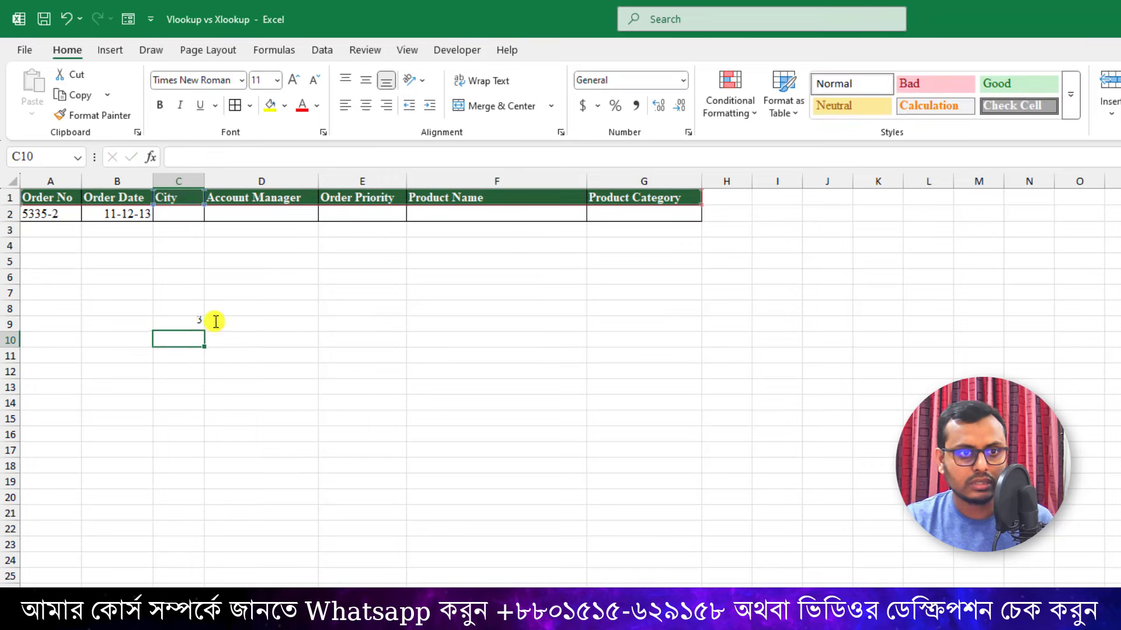
# Undo the trial MATCH formula so that C9 is empty
pyautogui.click(195, 321)
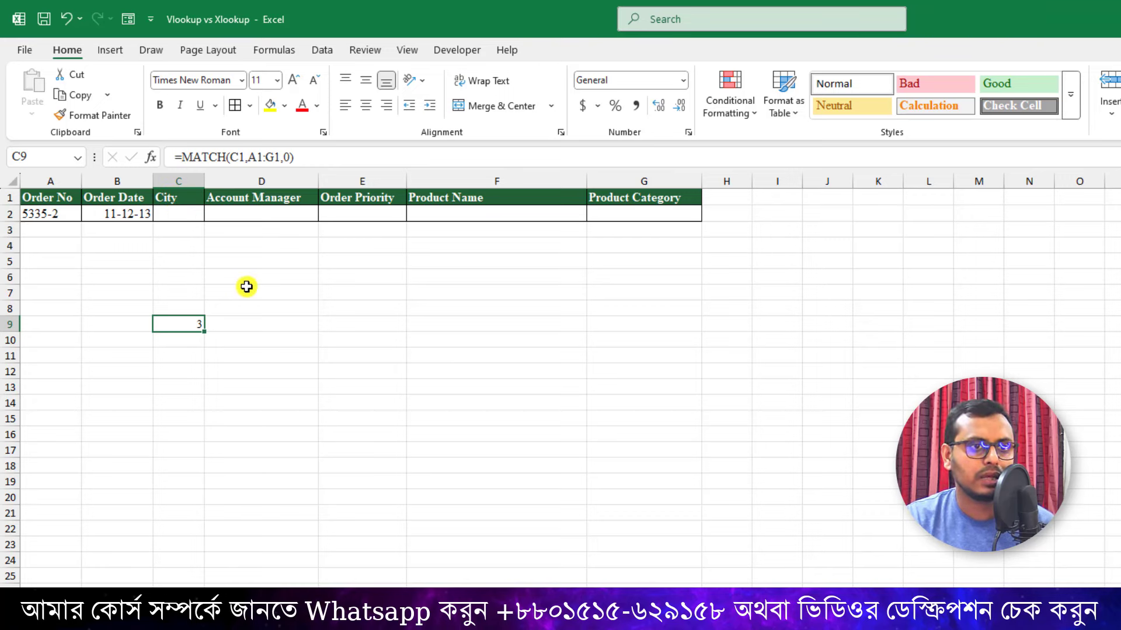
pyautogui.hotkey('ctrl', 'z')
pyautogui.click(269, 295)
# Replace the fixed column index 2 in B2's VLOOKUP formula with the start of a nested MATCH function
pyautogui.doubleClick(134, 214)
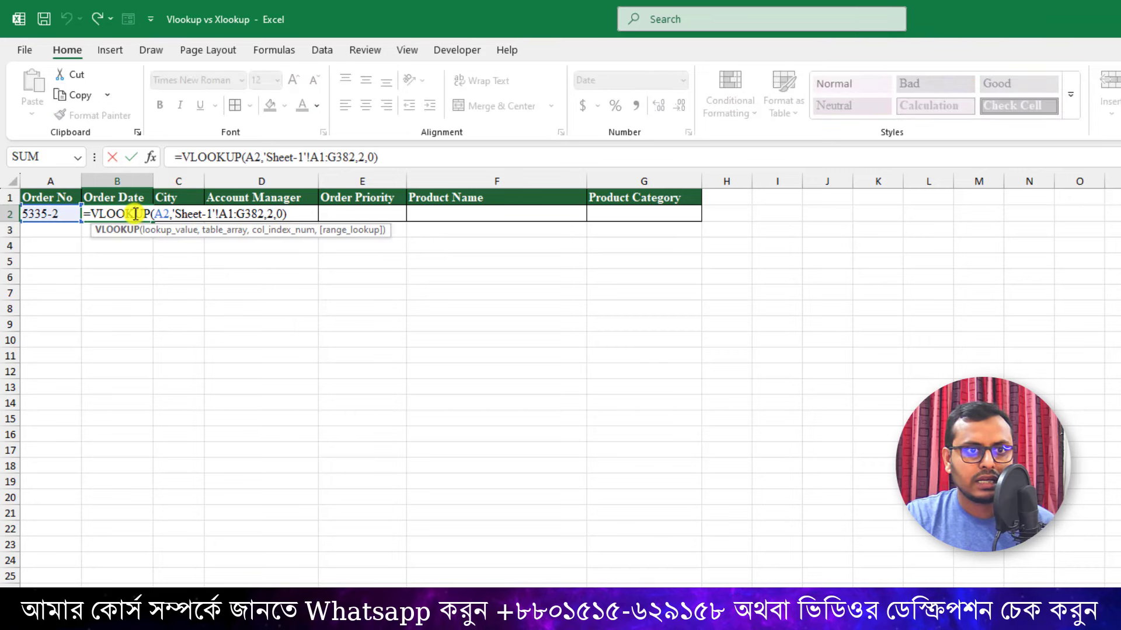
pyautogui.click(267, 213)
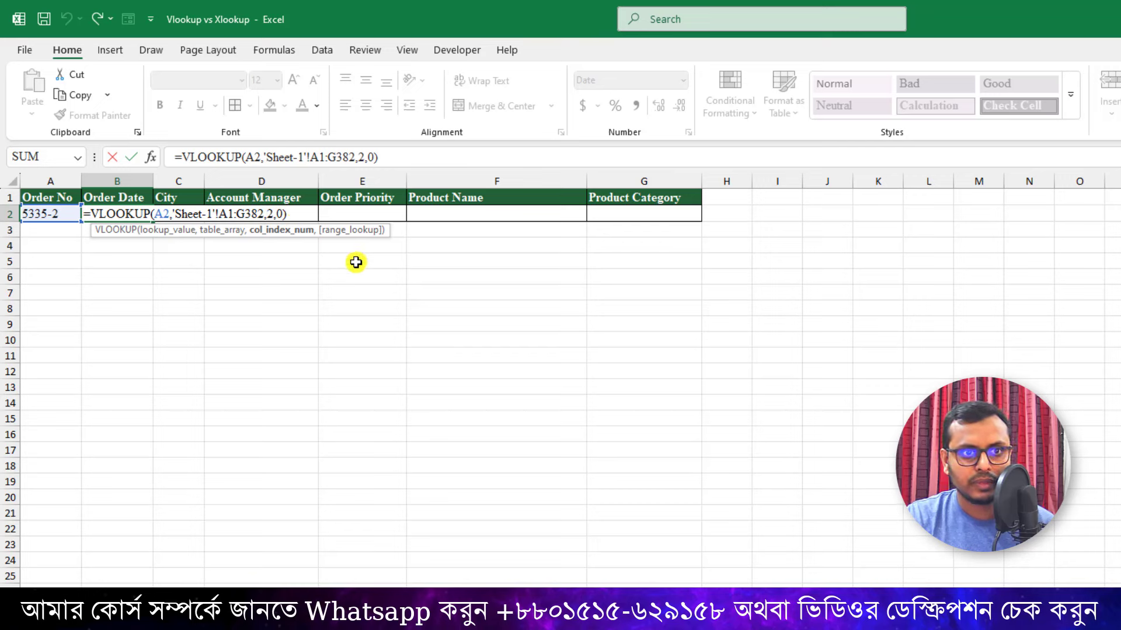
pyautogui.press('Return')
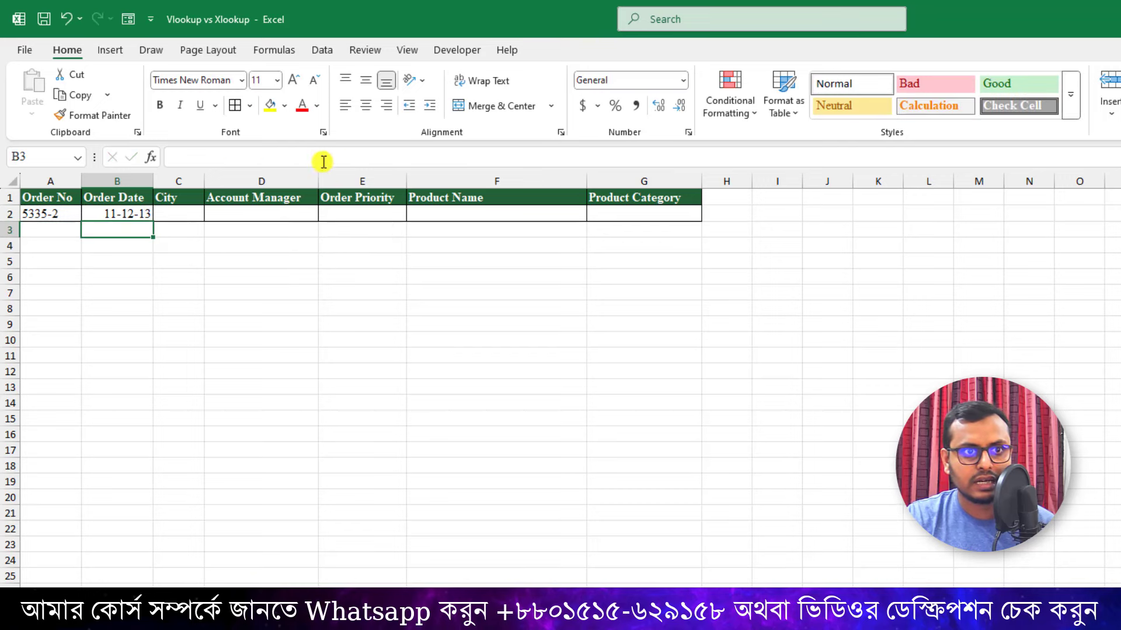
pyautogui.click(143, 212)
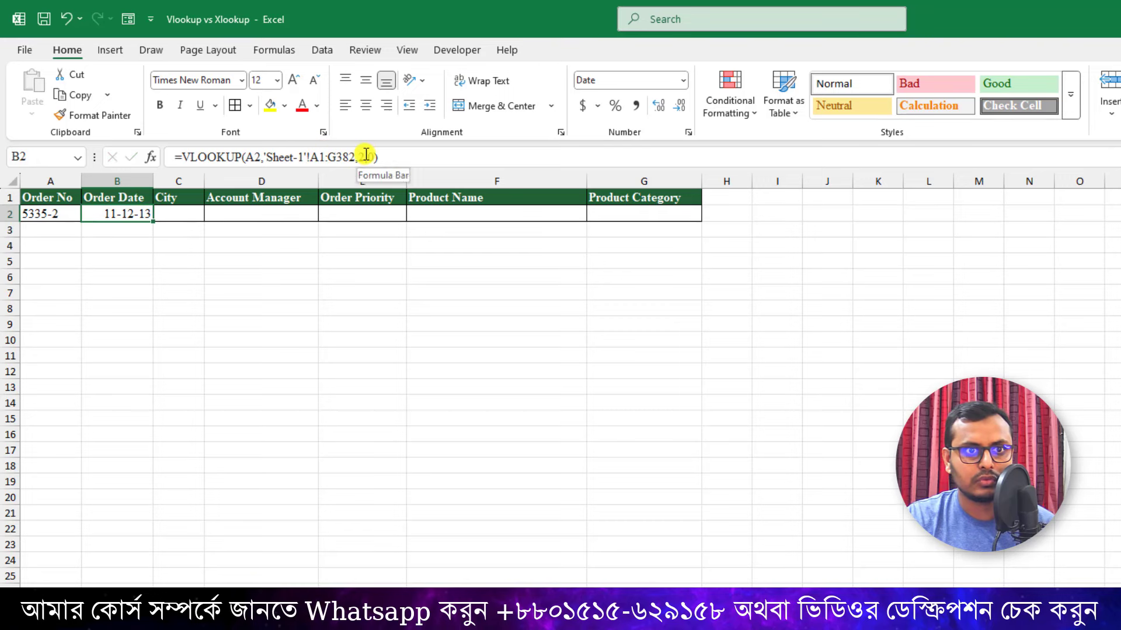
pyautogui.click(363, 158)
pyautogui.press('BackSpace')
pyautogui.write('mat')
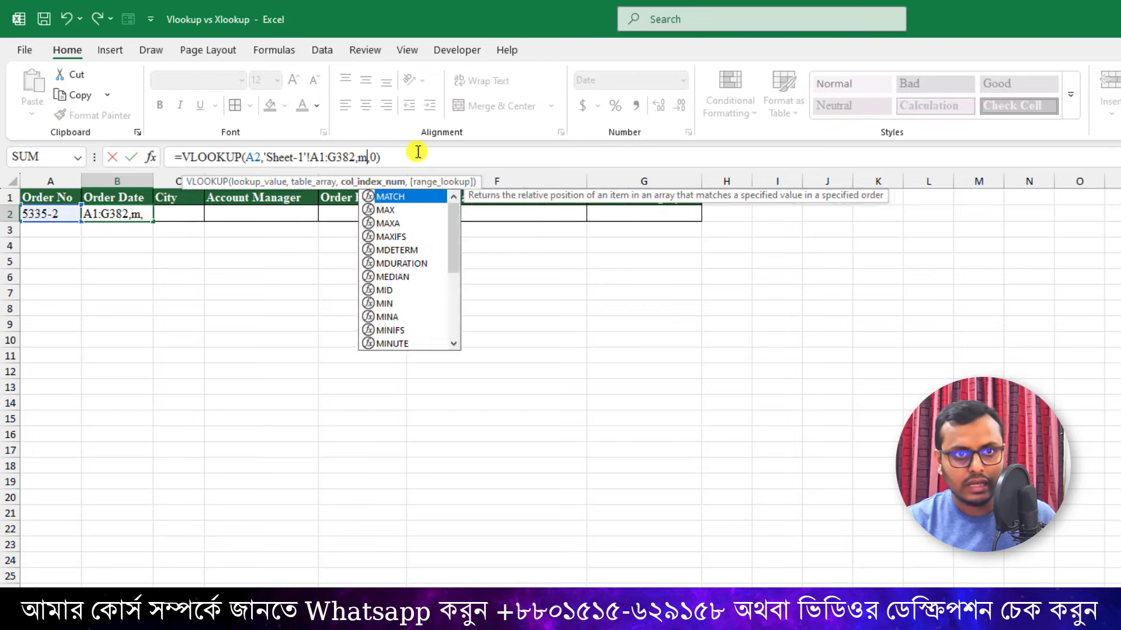
pyautogui.press('Tab')
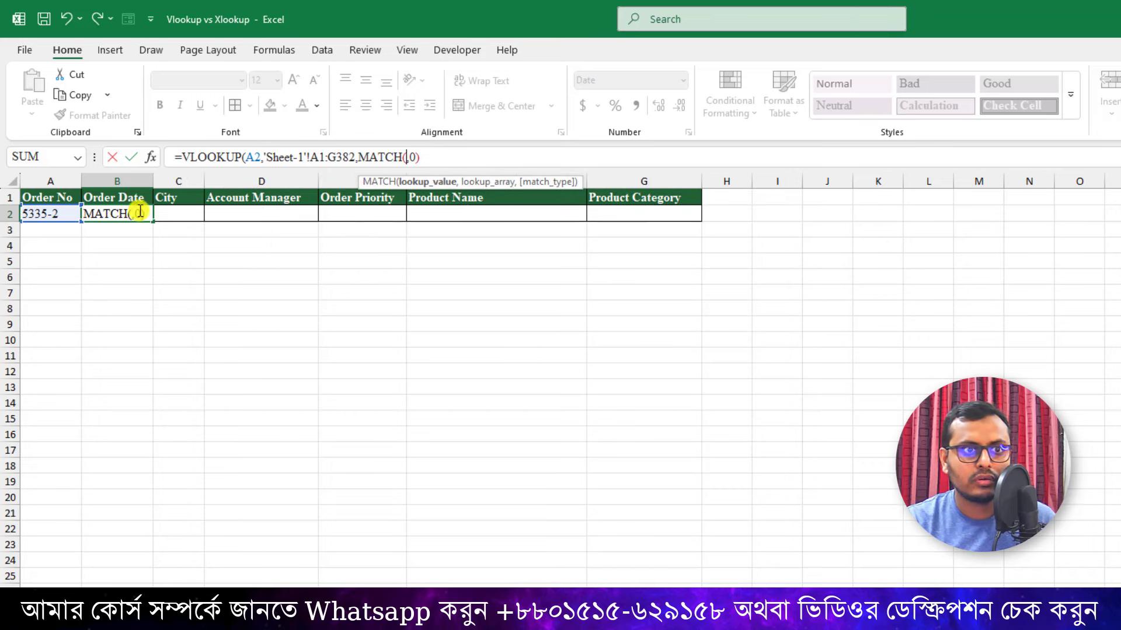
# Complete the nested MATCH in B2 with lookup value B1, lookup array A1:G1 and match type 0, keeping the VLOOKUP's exact match
pyautogui.click(121, 199)
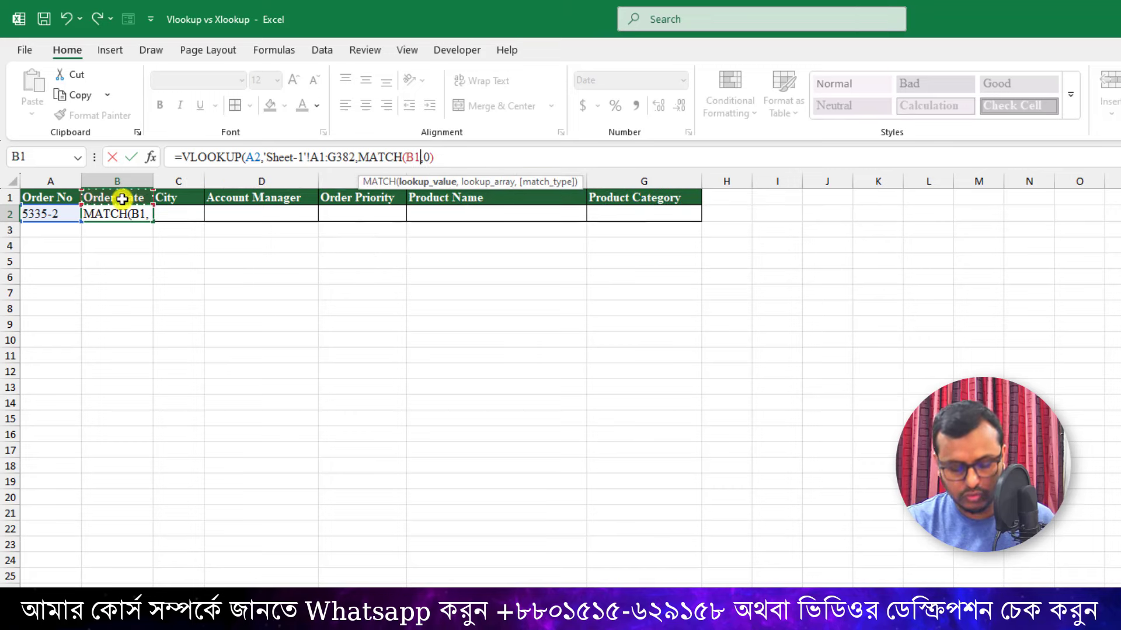
pyautogui.write(',')
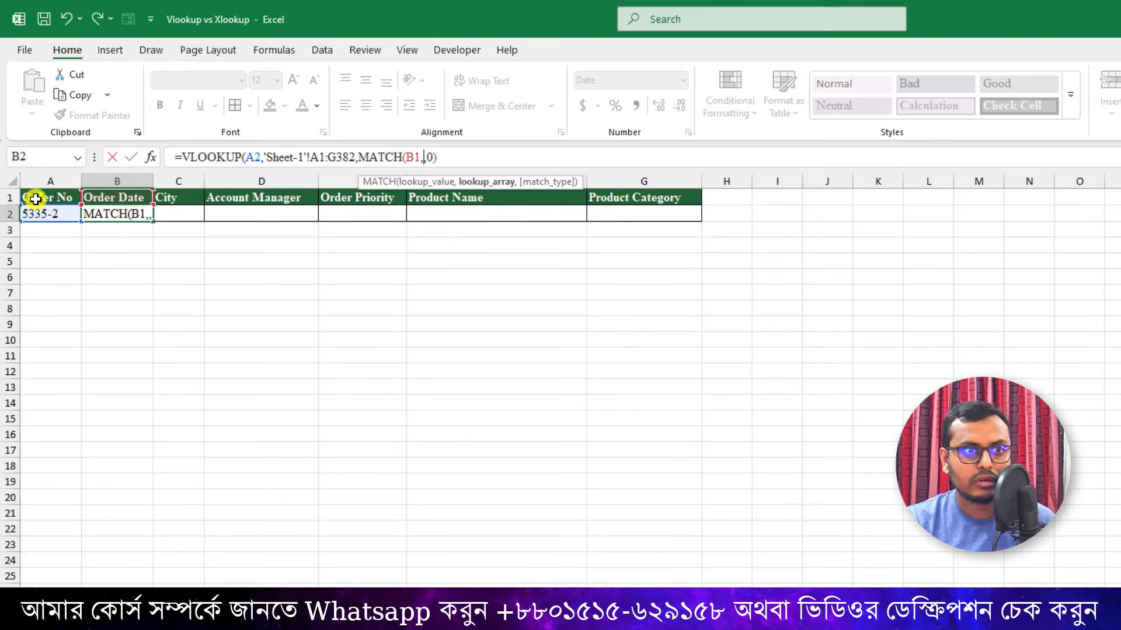
pyautogui.moveTo(35, 199); pyautogui.dragTo(698, 198)
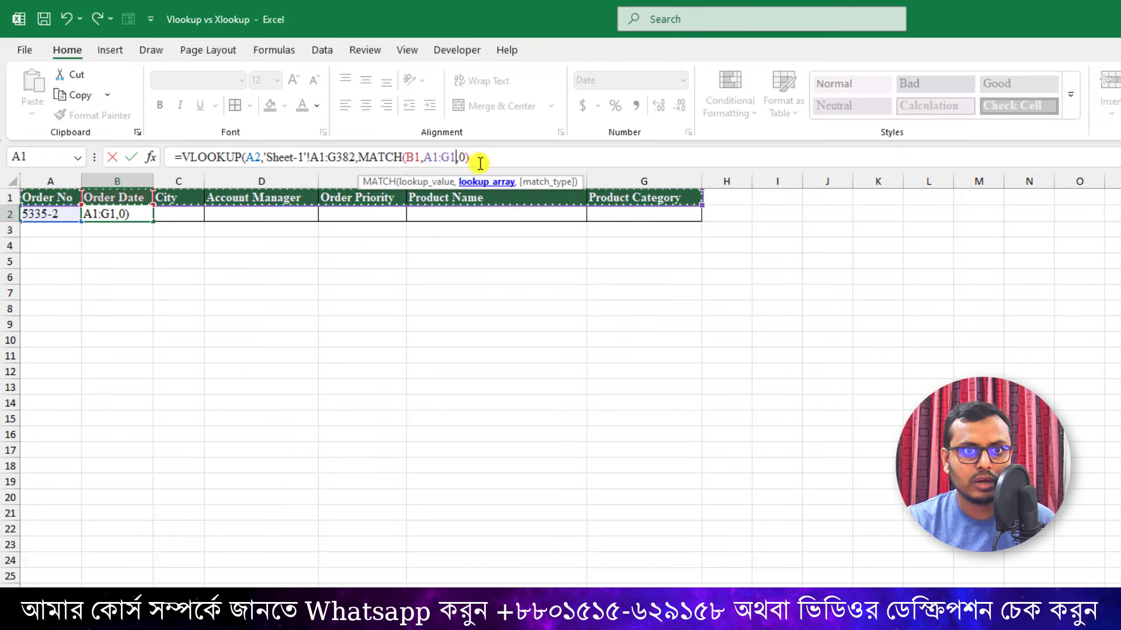
pyautogui.write(',')
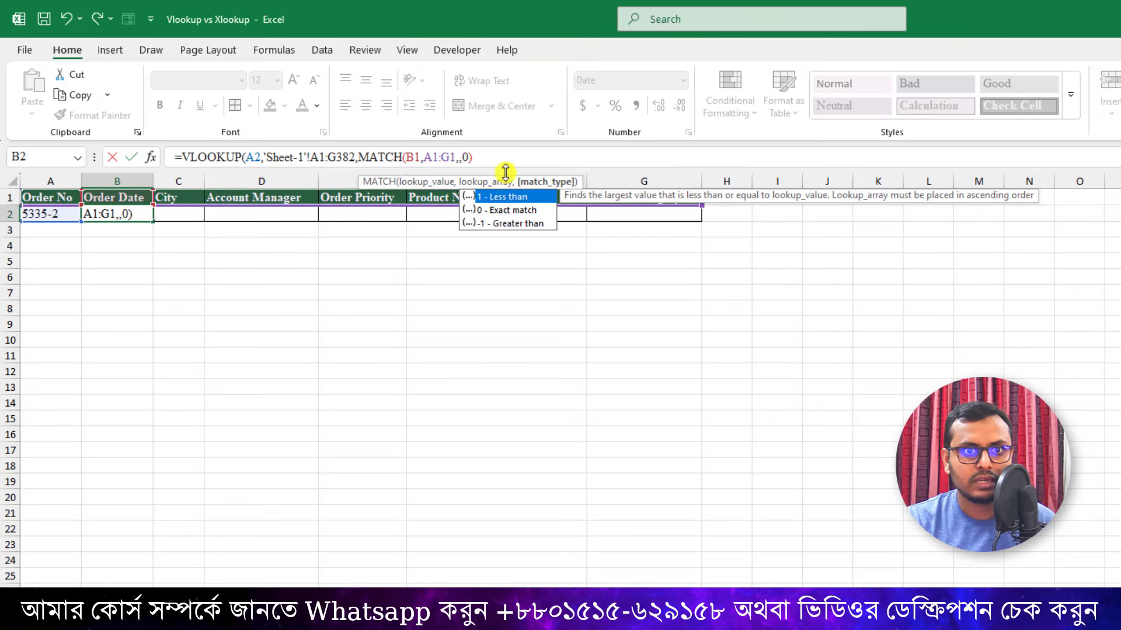
pyautogui.doubleClick(505, 209)
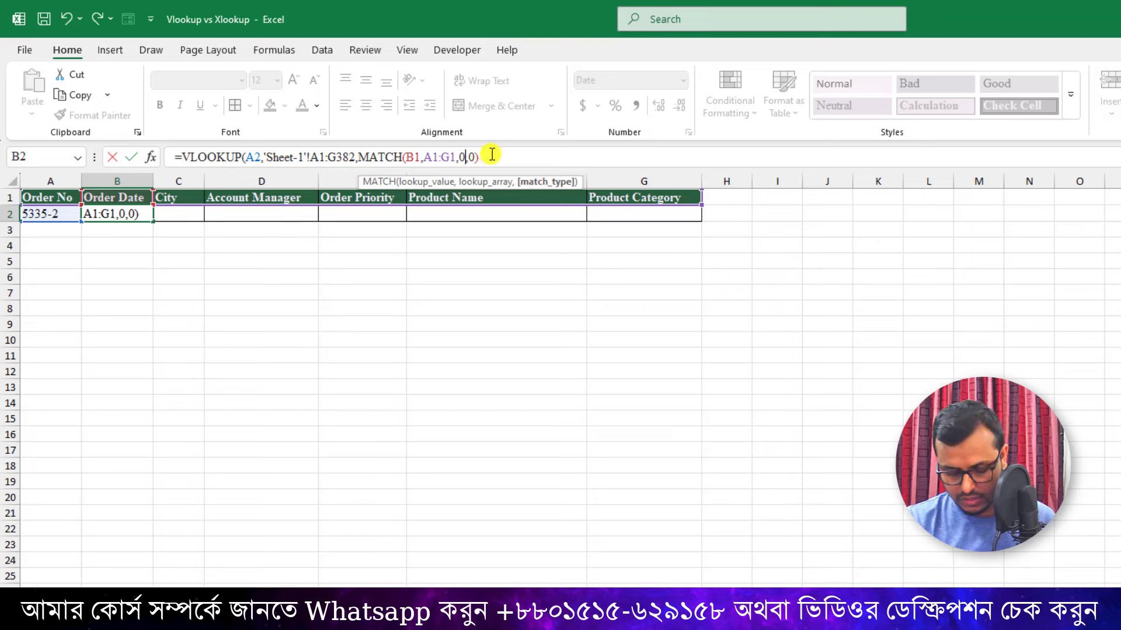
pyautogui.write(')')
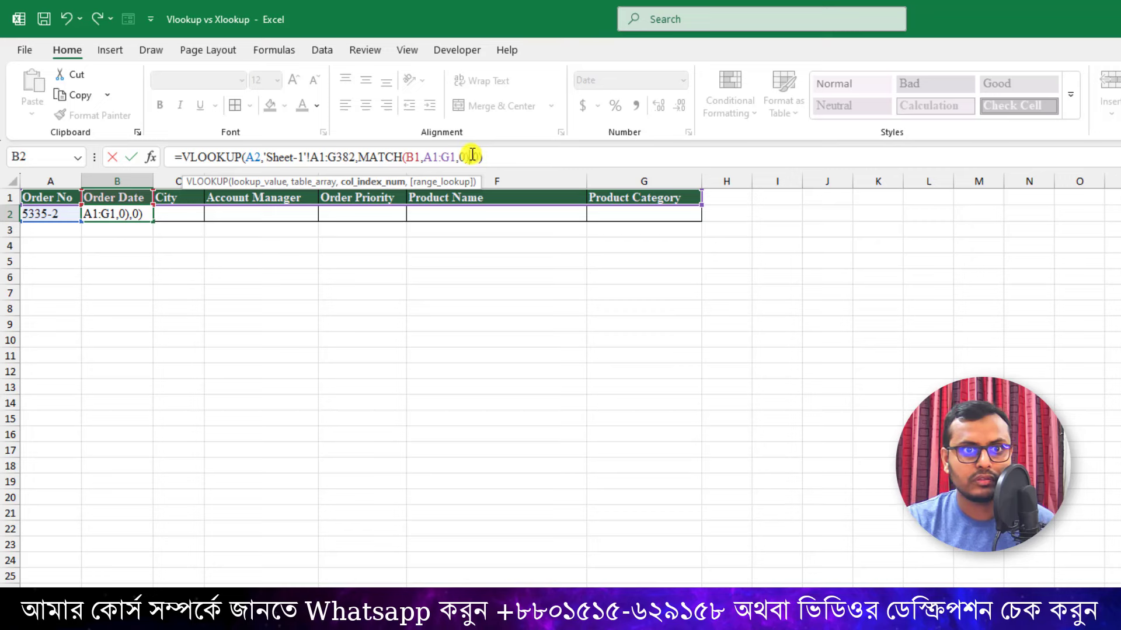
pyautogui.click(476, 156)
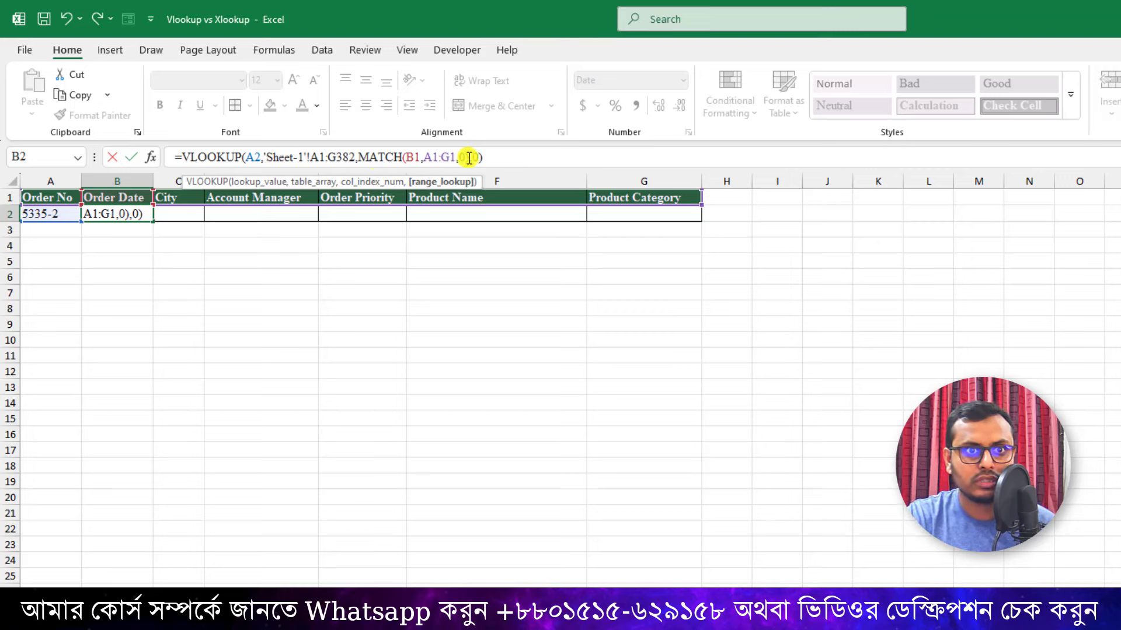
pyautogui.press('Return')
# Review the combined VLOOKUP and MATCH formula in B2, including its A2 lookup value argument
pyautogui.click(128, 215)
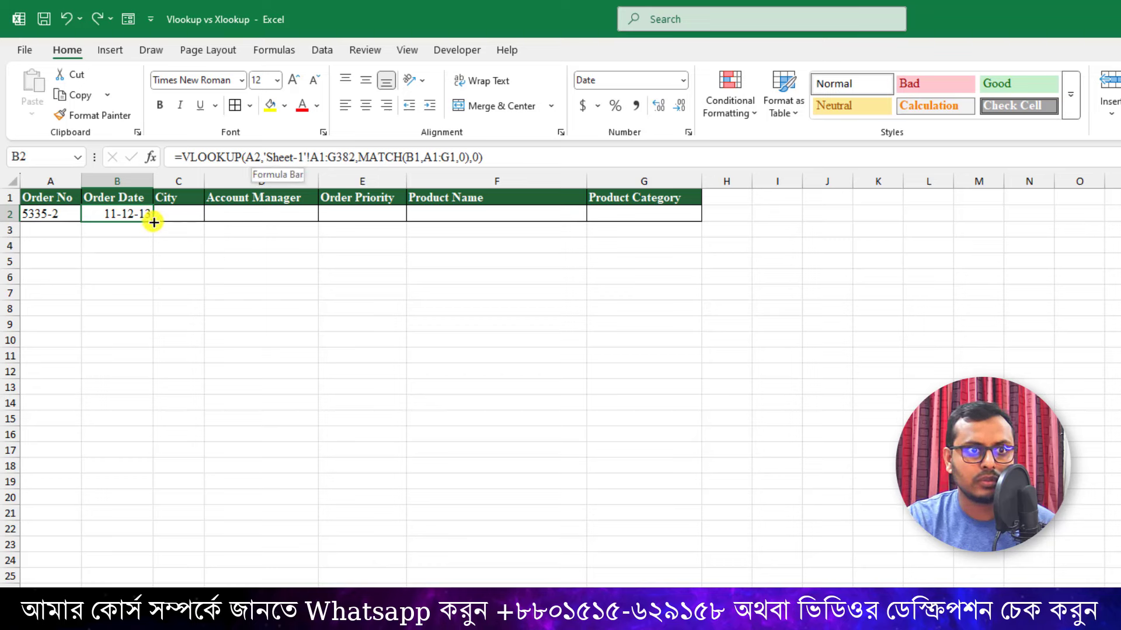
pyautogui.click(387, 168)
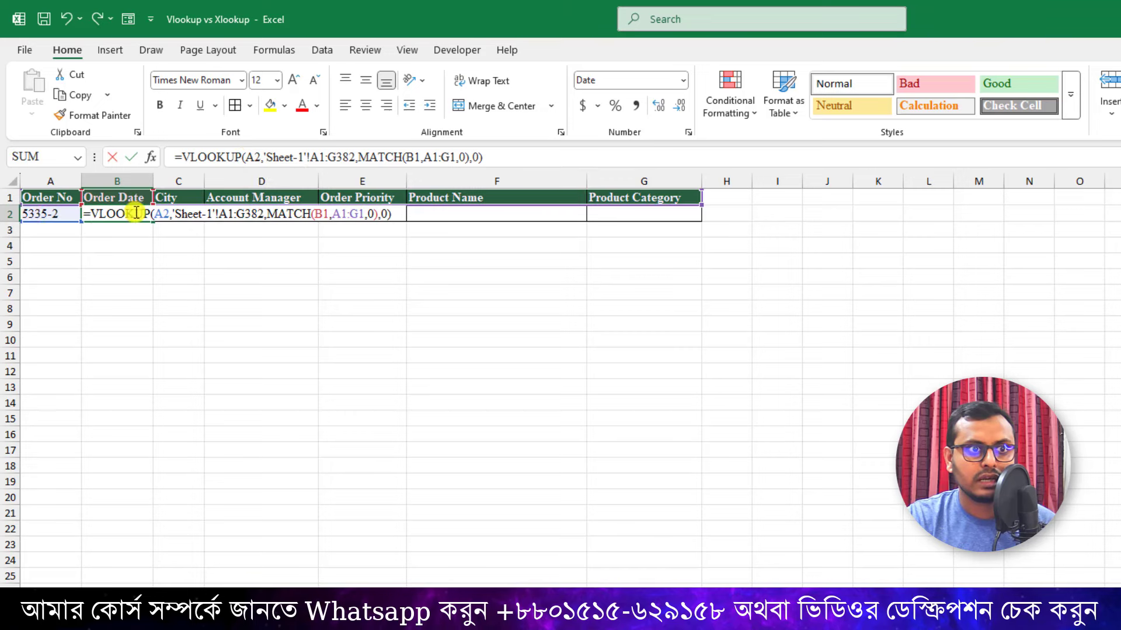
pyautogui.press('Return')
pyautogui.click(138, 214)
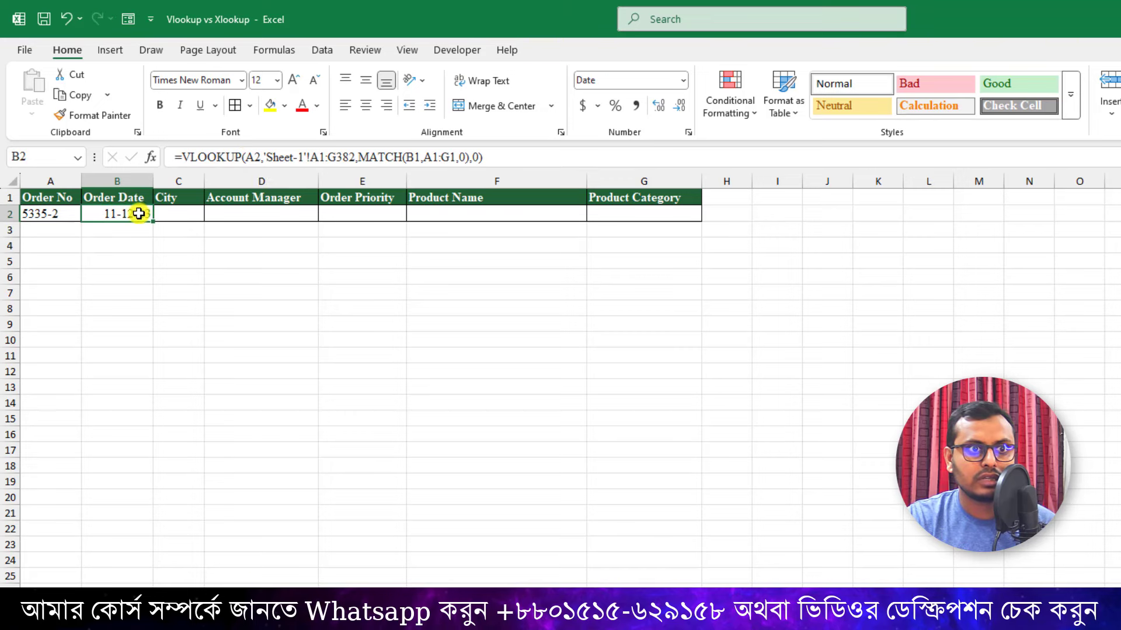
pyautogui.doubleClick(260, 158)
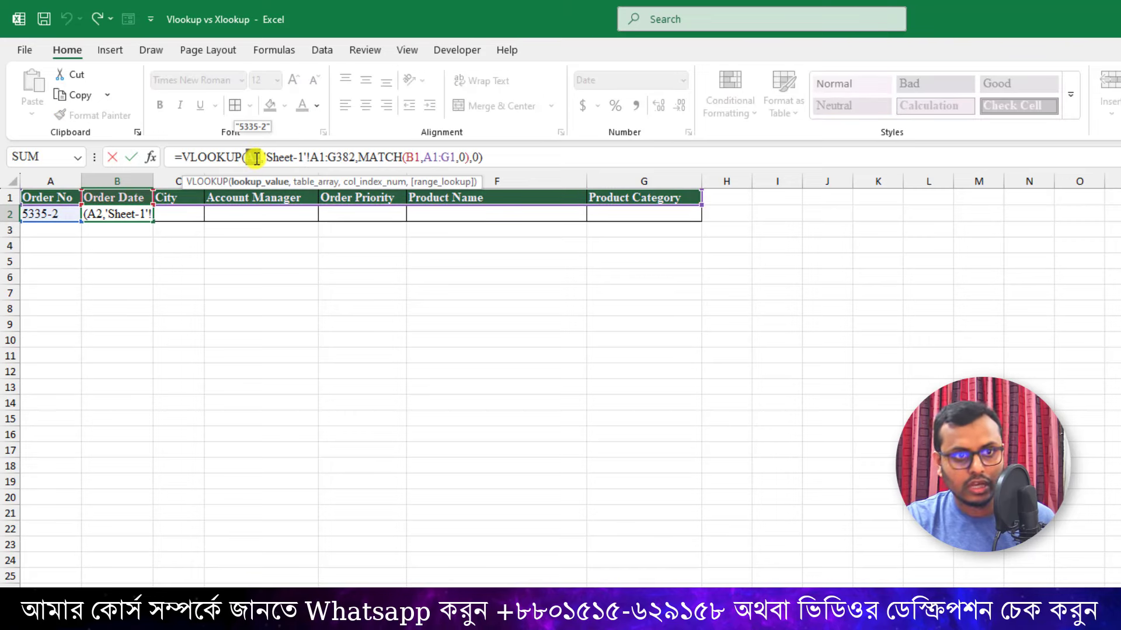
pyautogui.press('Return')
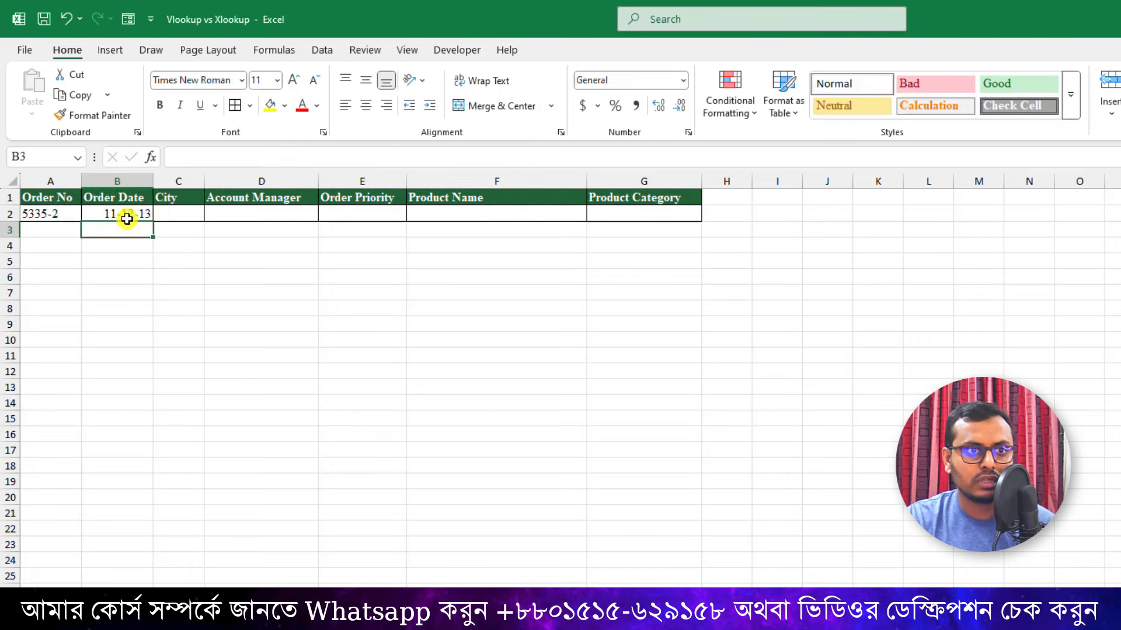
# Make the references in B2's formula absolute: Sheet-1 table array $A$1:$G$382 and MATCH lookup array $A$1:$G$1
pyautogui.click(127, 214)
pyautogui.doubleClick(364, 156)
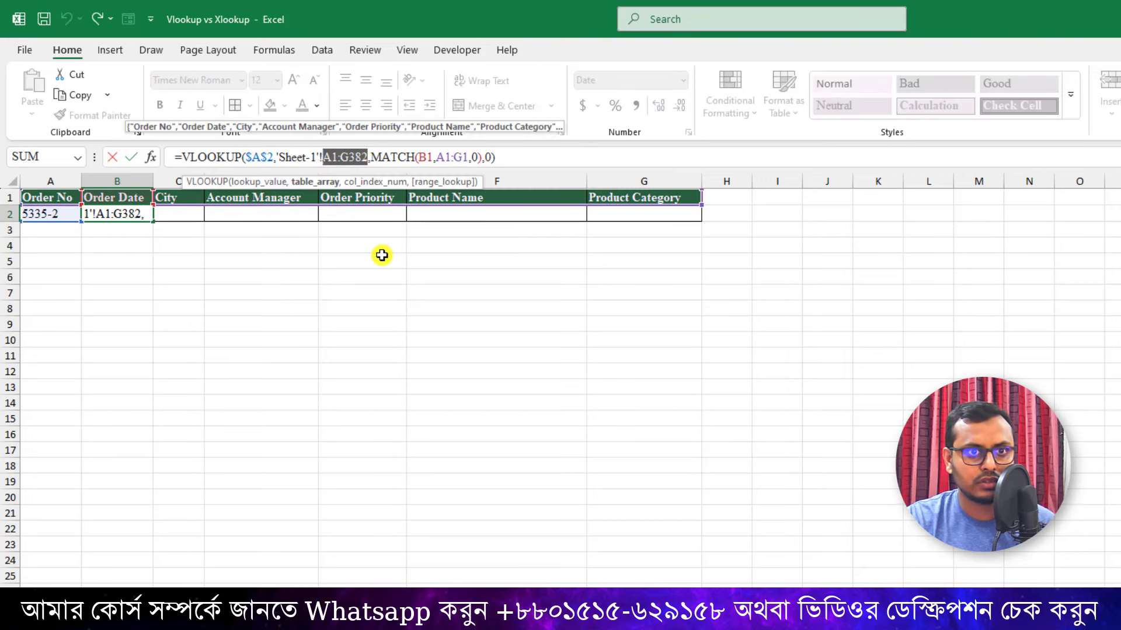
pyautogui.press('F4')
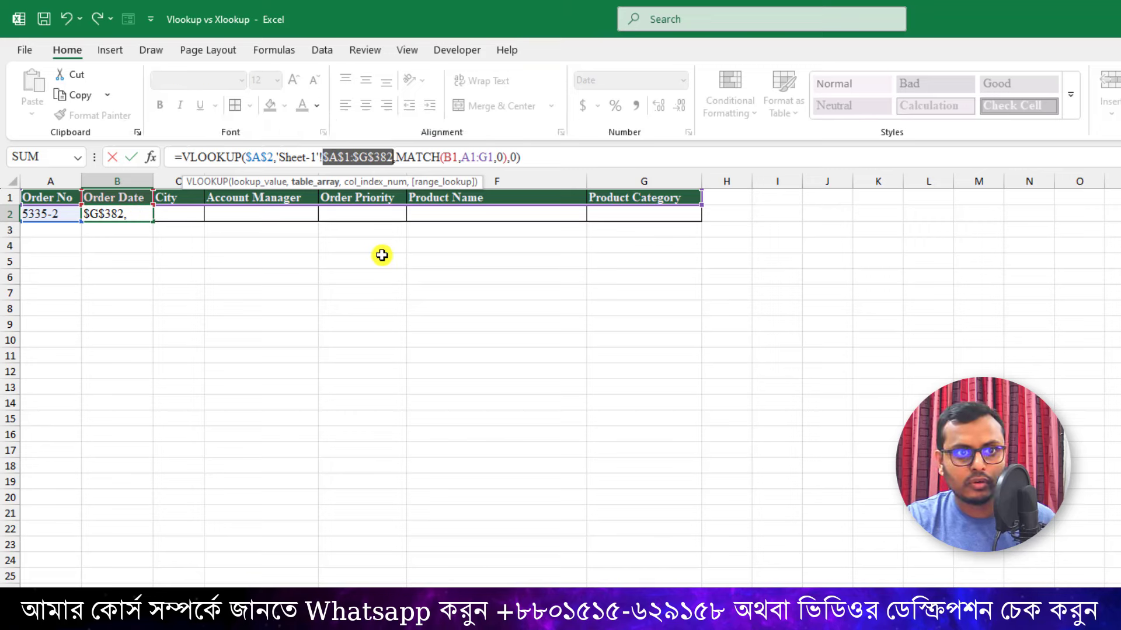
pyautogui.press('Return')
pyautogui.doubleClick(125, 214)
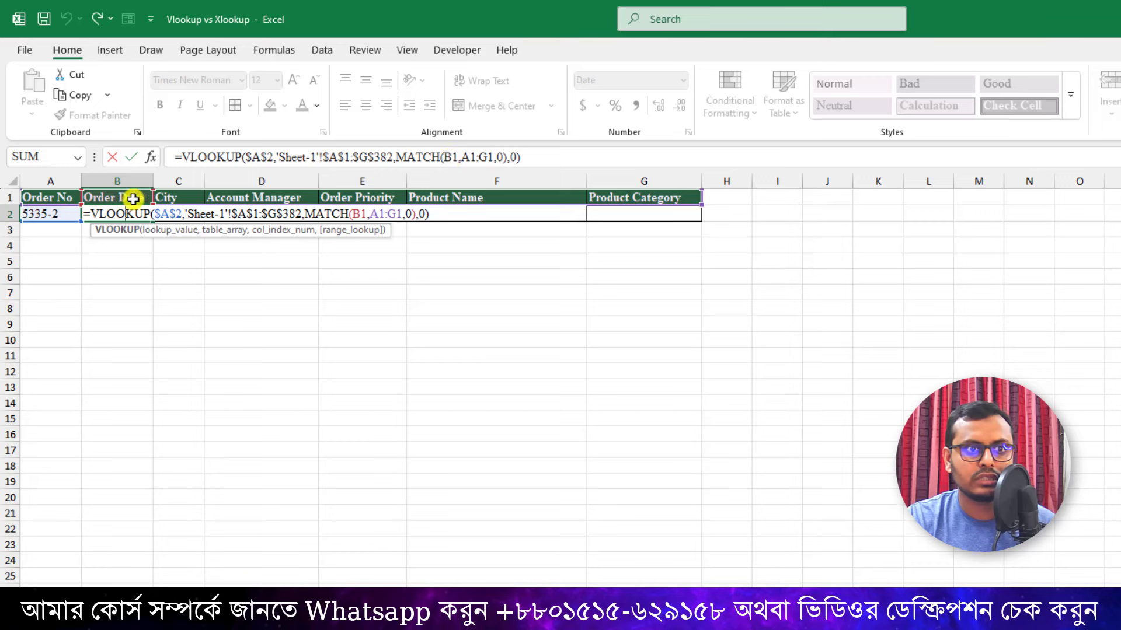
pyautogui.moveTo(494, 154); pyautogui.dragTo(461, 156)
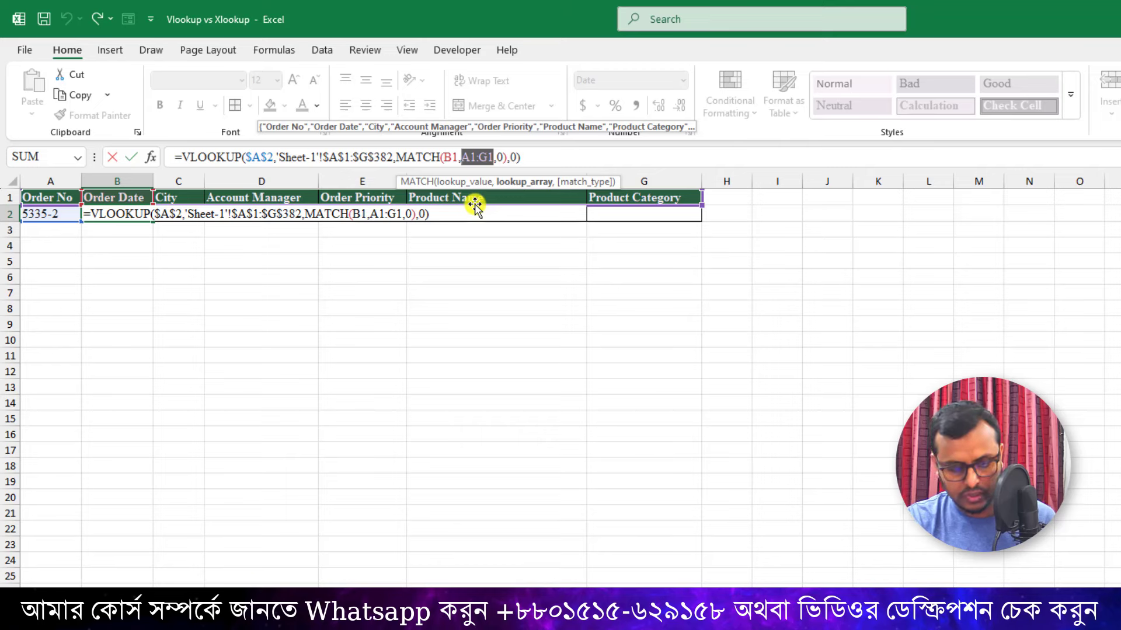
pyautogui.press('Return')
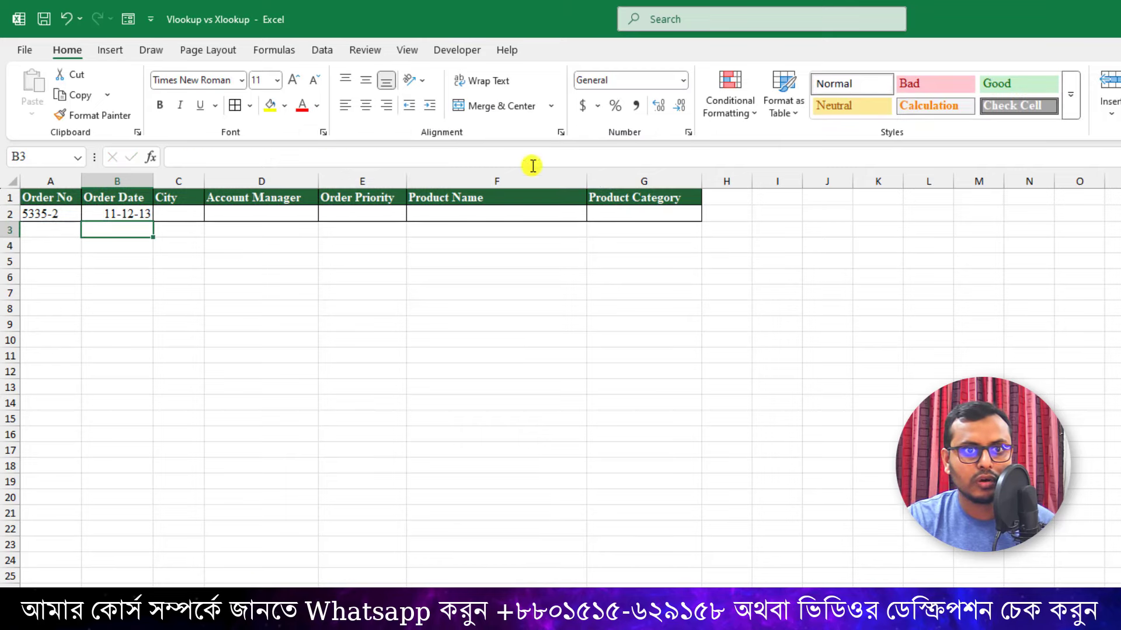
# Fill the B2 formula across to G2 and autofit the width of the City column
pyautogui.click(146, 215)
pyautogui.moveTo(152, 221); pyautogui.dragTo(648, 214)
pyautogui.click(388, 298)
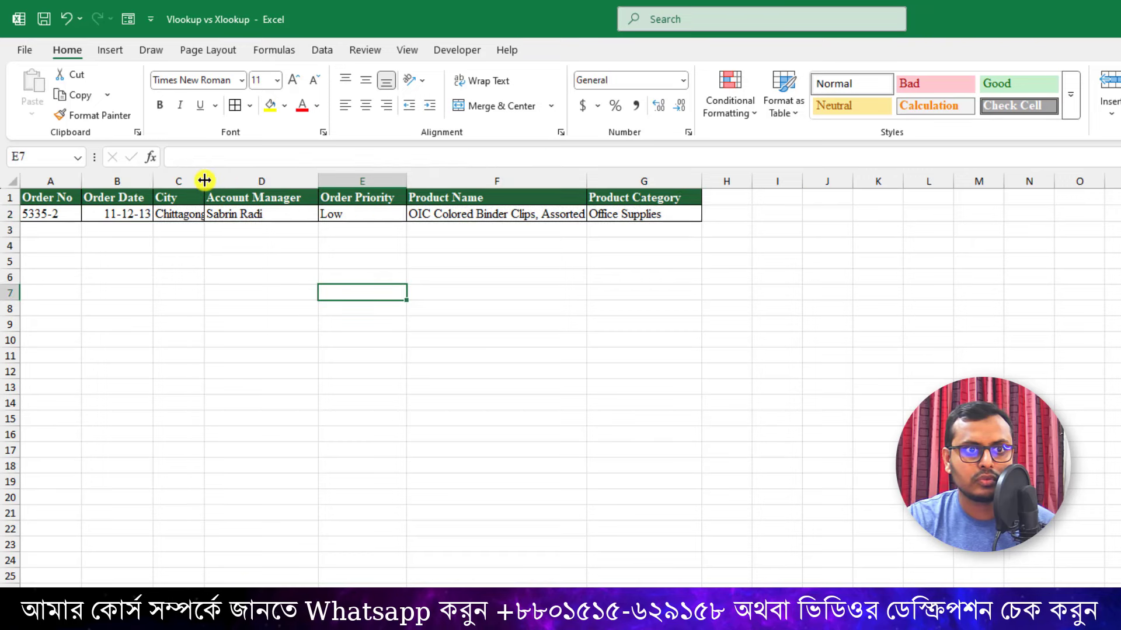
pyautogui.doubleClick(204, 180)
pyautogui.click(250, 264)
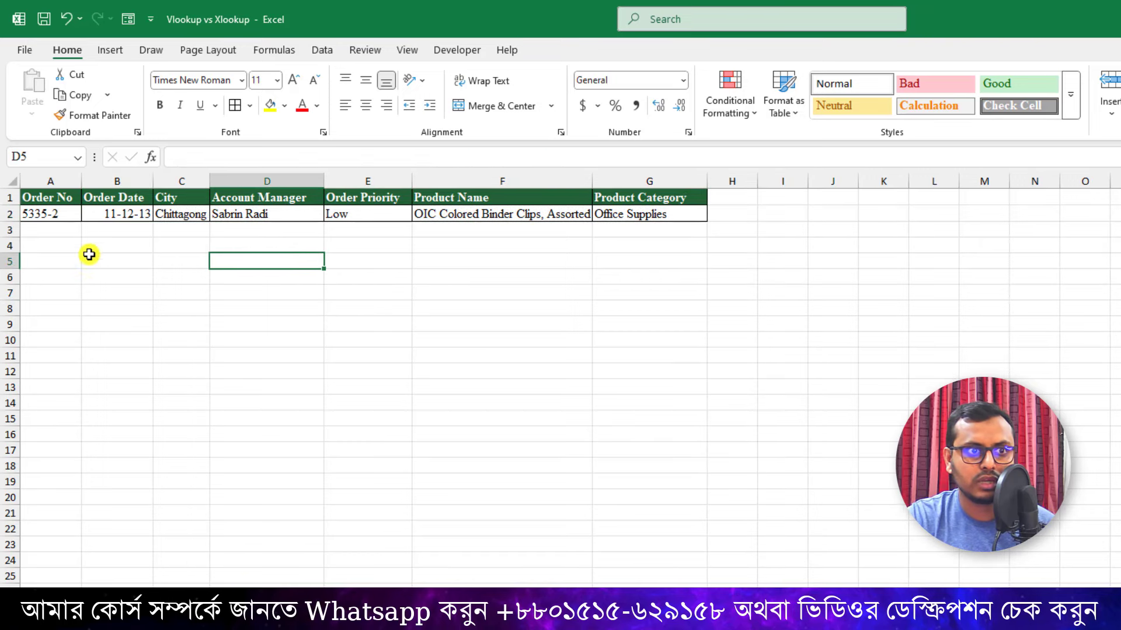
# Choose the first order number from the validation list in A2
pyautogui.click(64, 213)
pyautogui.click(88, 214)
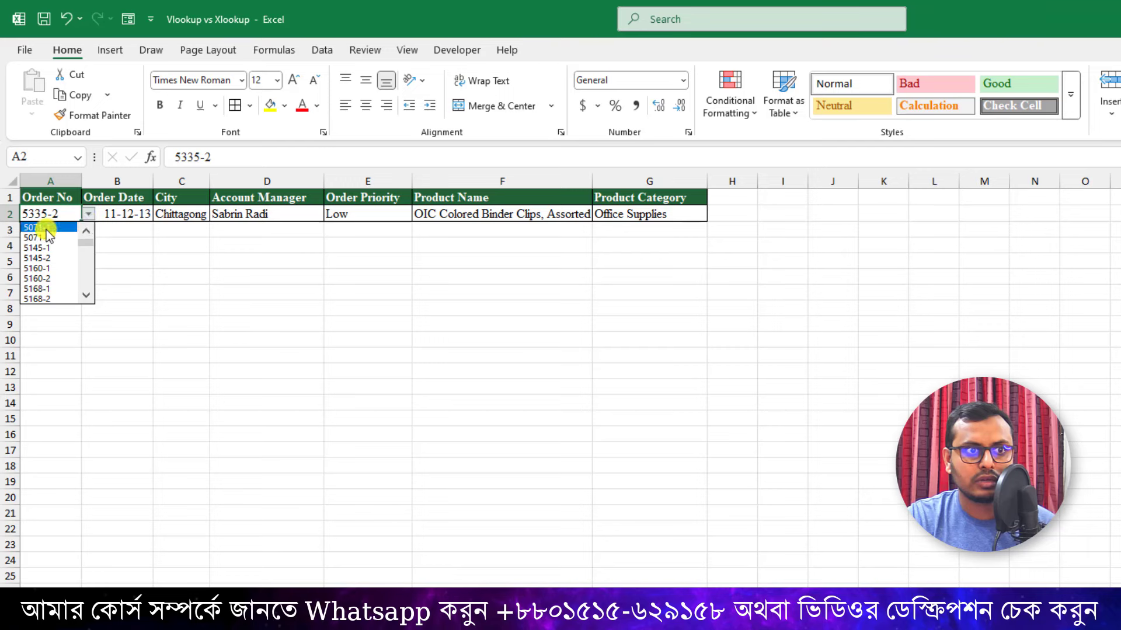
pyautogui.click(46, 228)
pyautogui.click(167, 258)
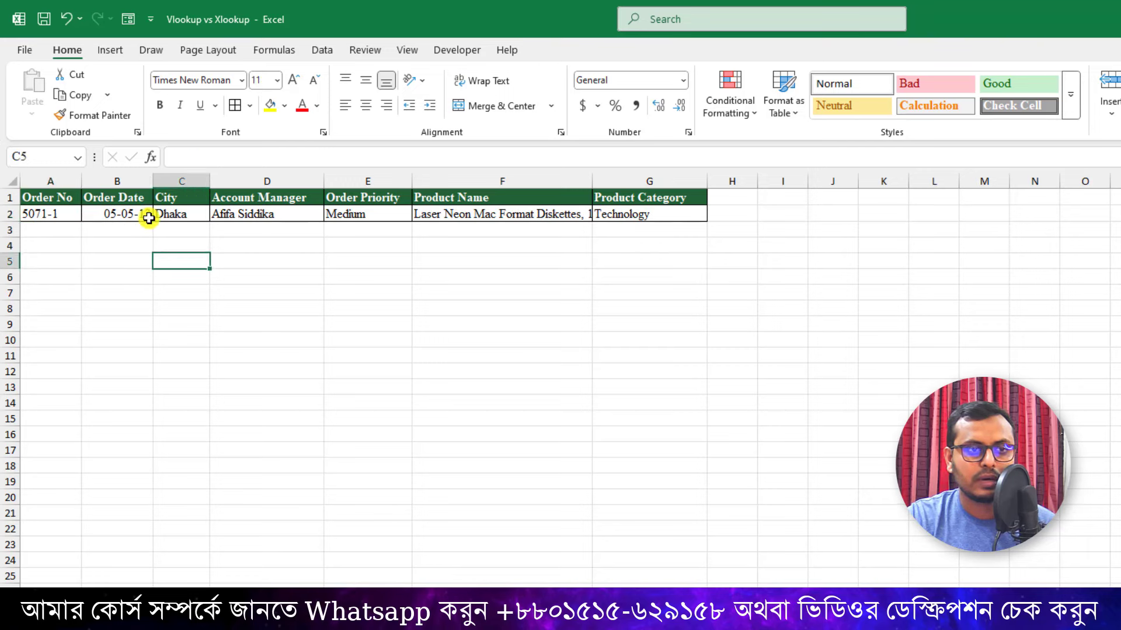
# Check the Product Name formula in F2 and compare the returned order details with the first data row of Sheet-1
pyautogui.click(483, 215)
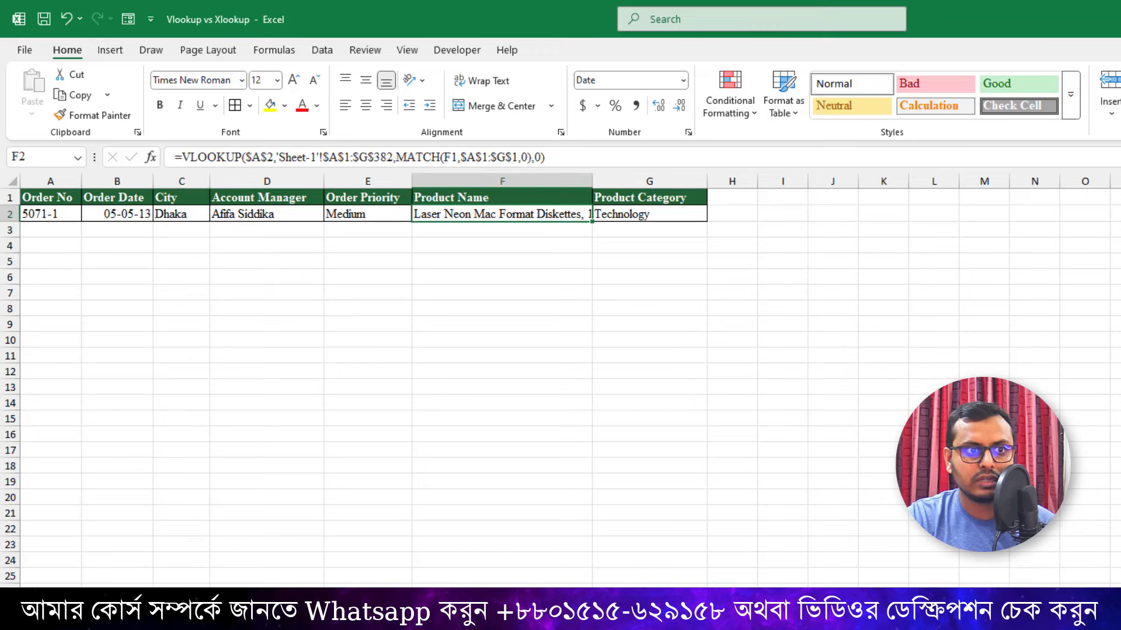
pyautogui.click(43, 234)
pyautogui.click(87, 604)
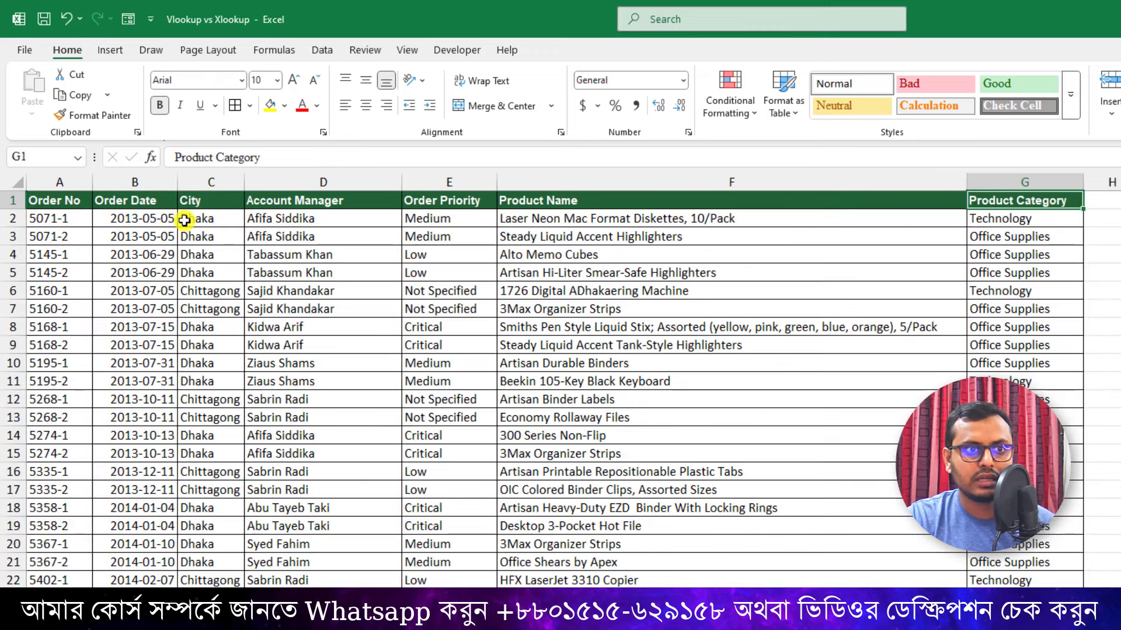
pyautogui.click(74, 218)
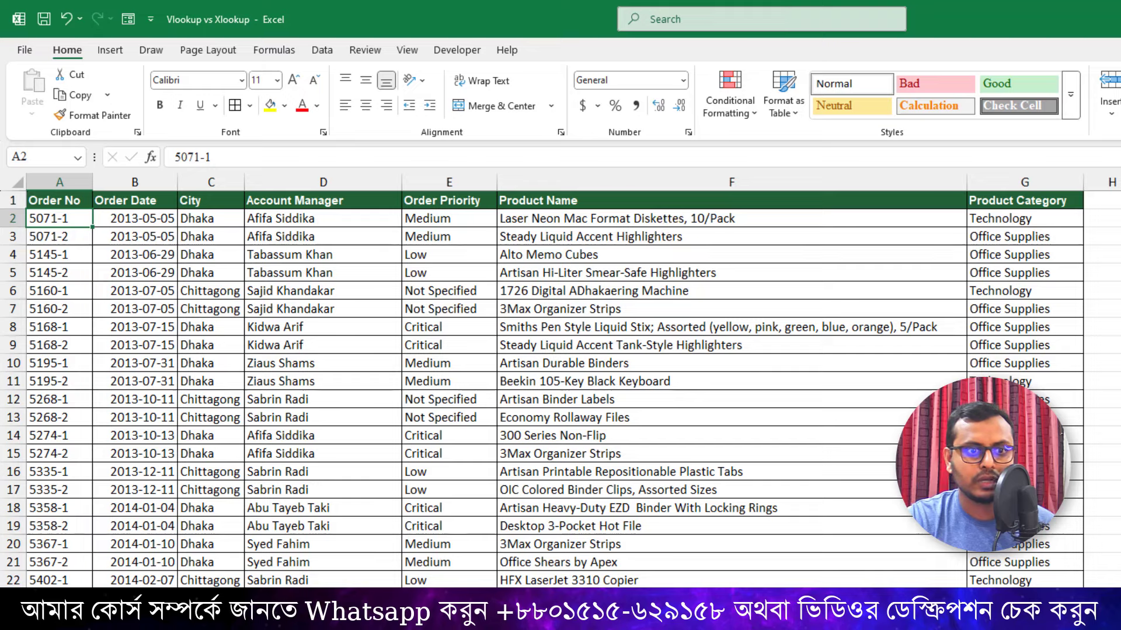
pyautogui.click(138, 604)
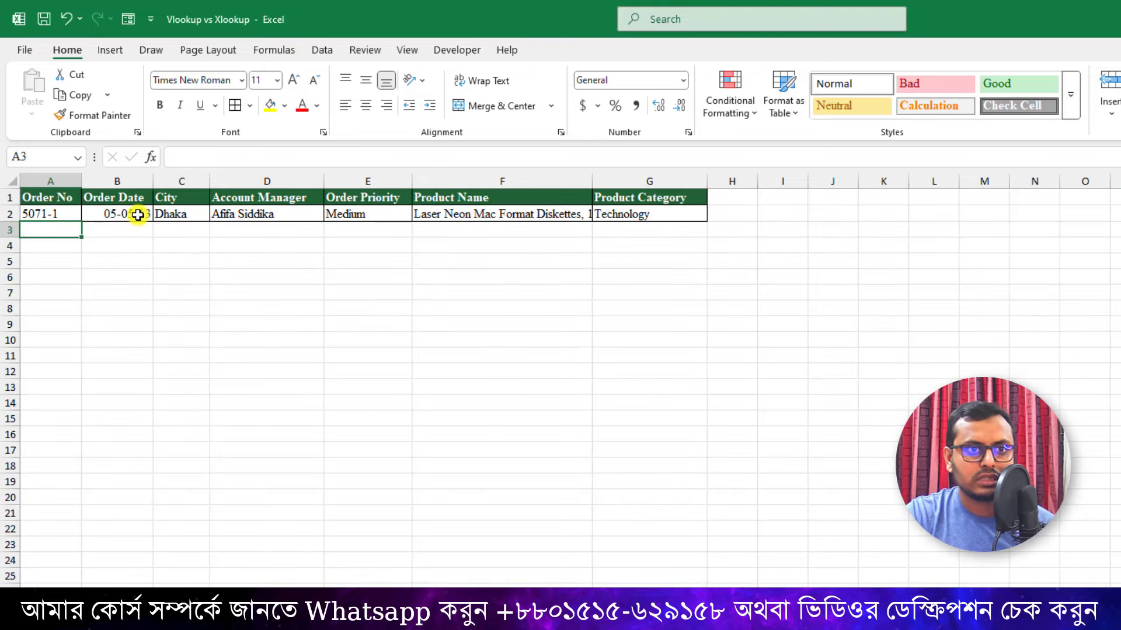
# Review the nested MATCH arguments and the exact-match setting in B2's VLOOKUP formula
pyautogui.click(137, 215)
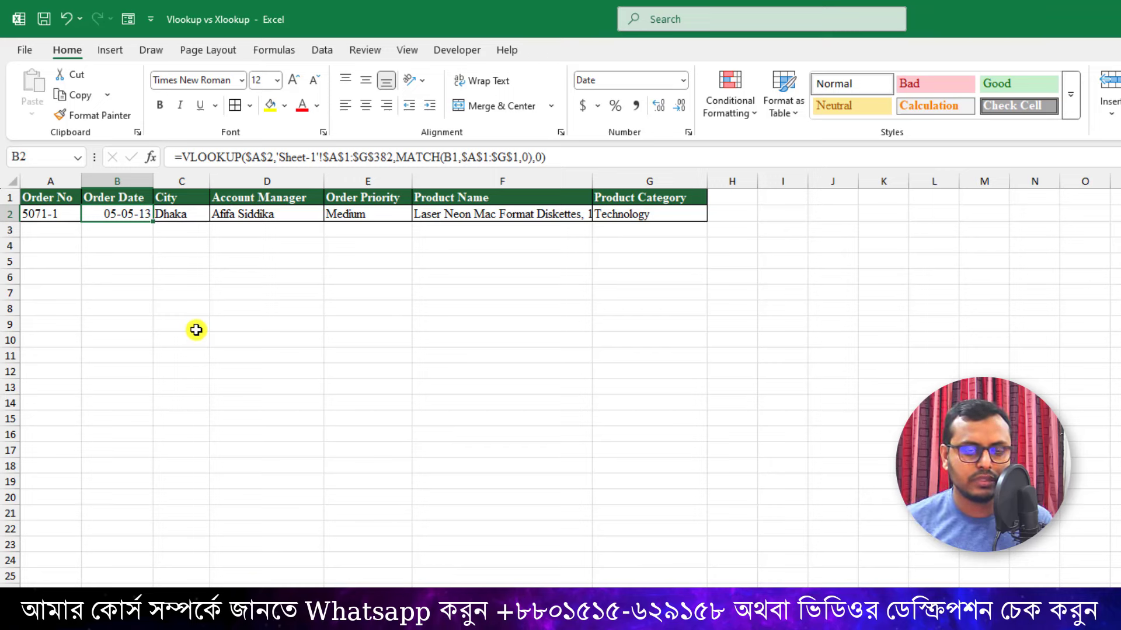
pyautogui.click(529, 156)
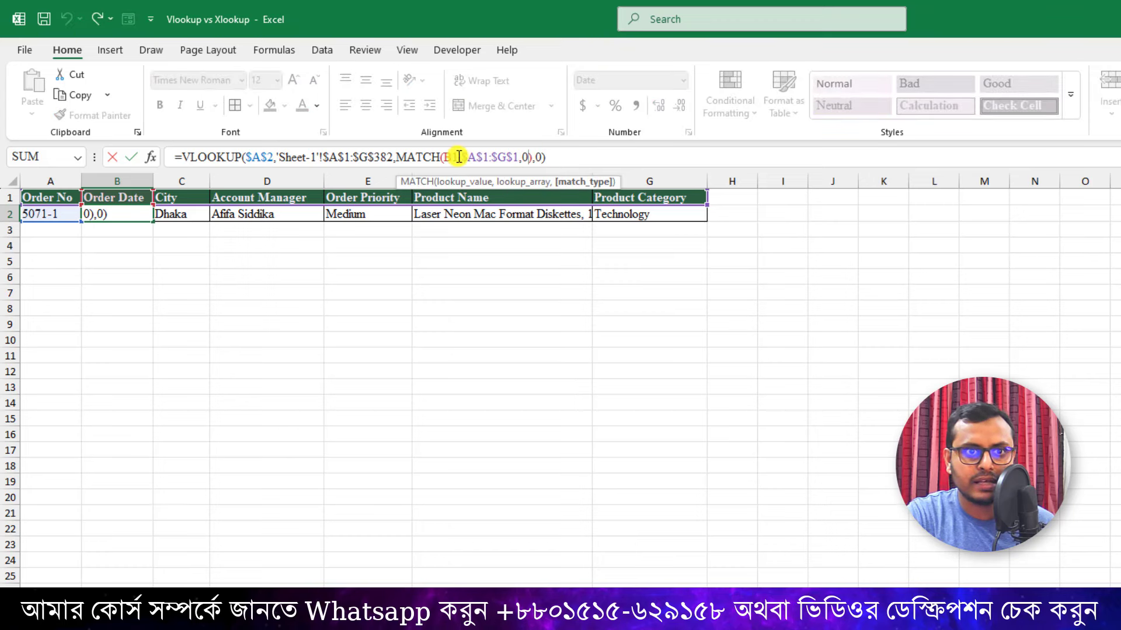
pyautogui.write(')')
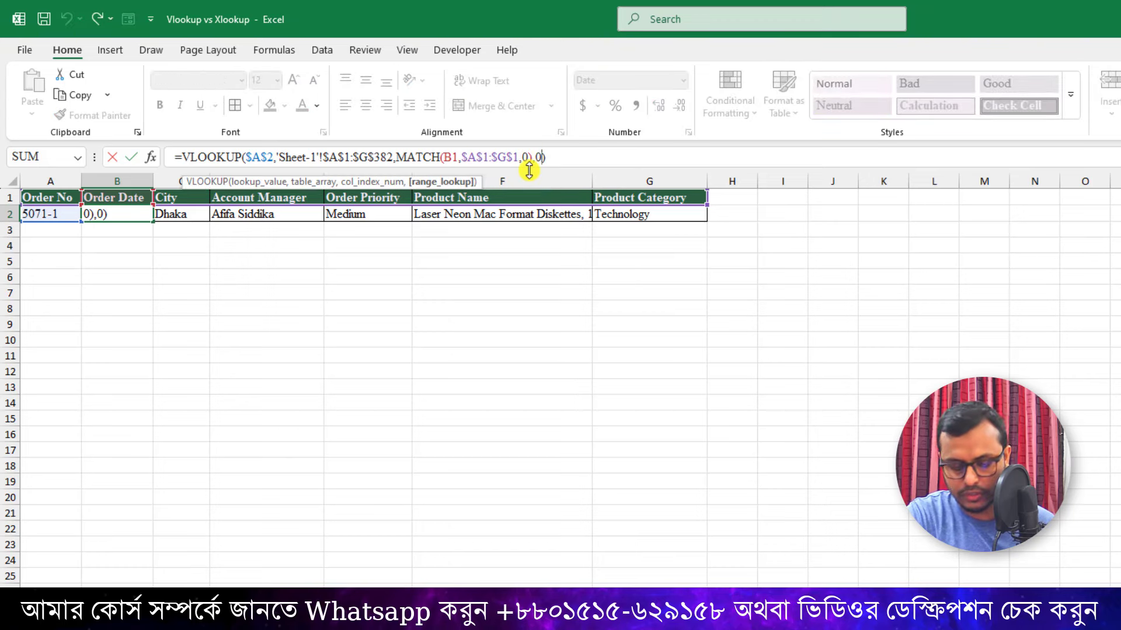
pyautogui.press('Return')
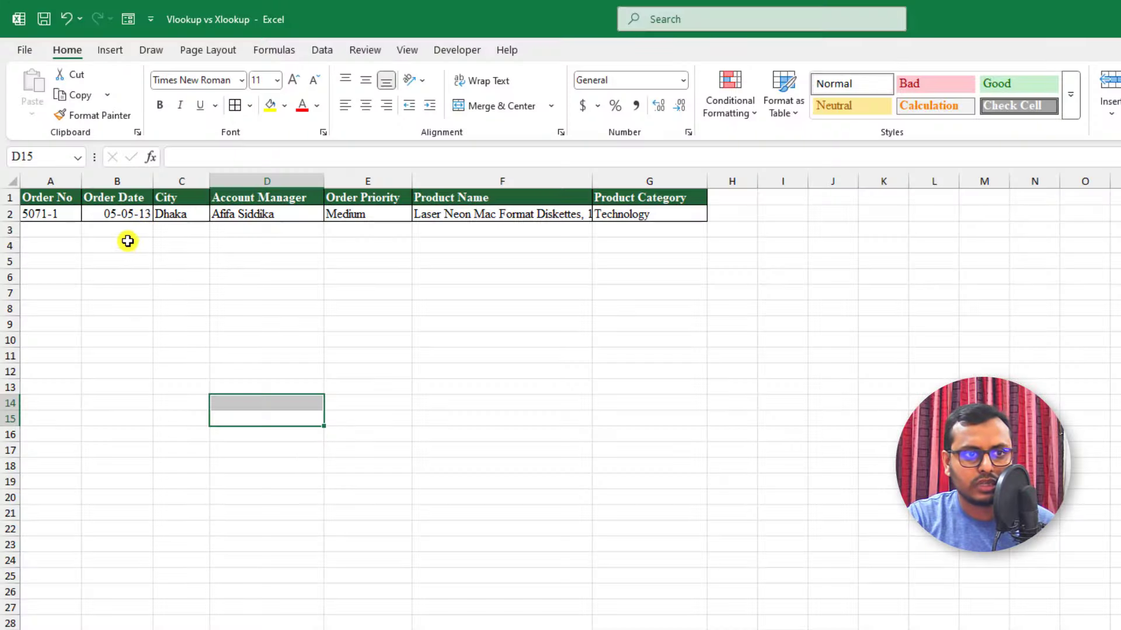
# Clear the VLOOKUP formulas from B2:G2, keeping the order number in A2
pyautogui.moveTo(116, 214); pyautogui.dragTo(628, 212)
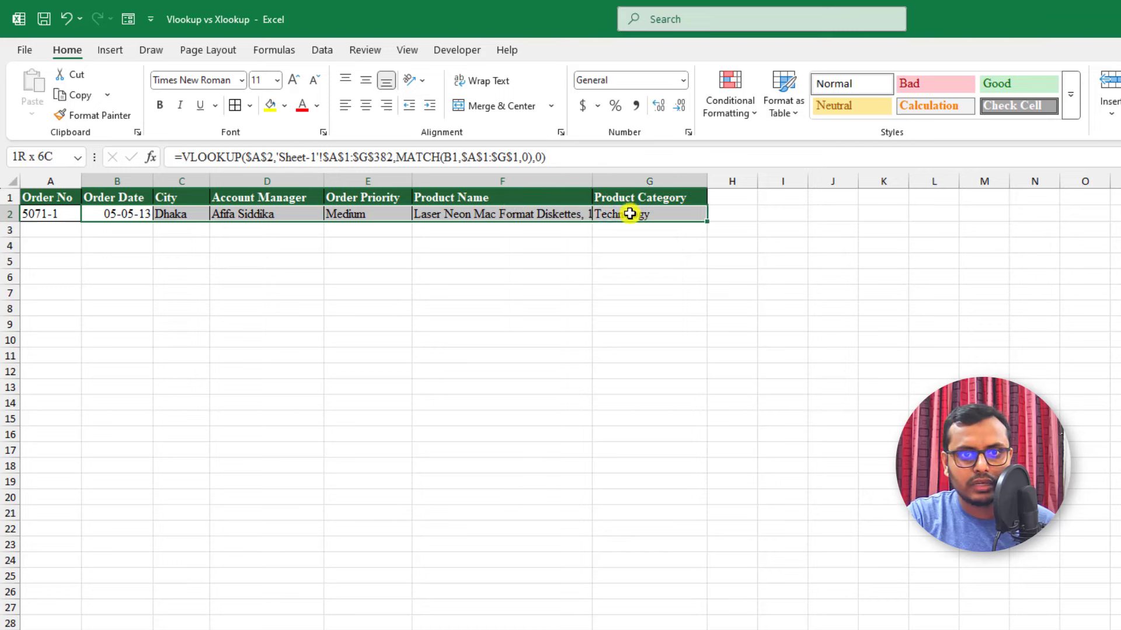
pyautogui.press('Delete')
pyautogui.click(496, 338)
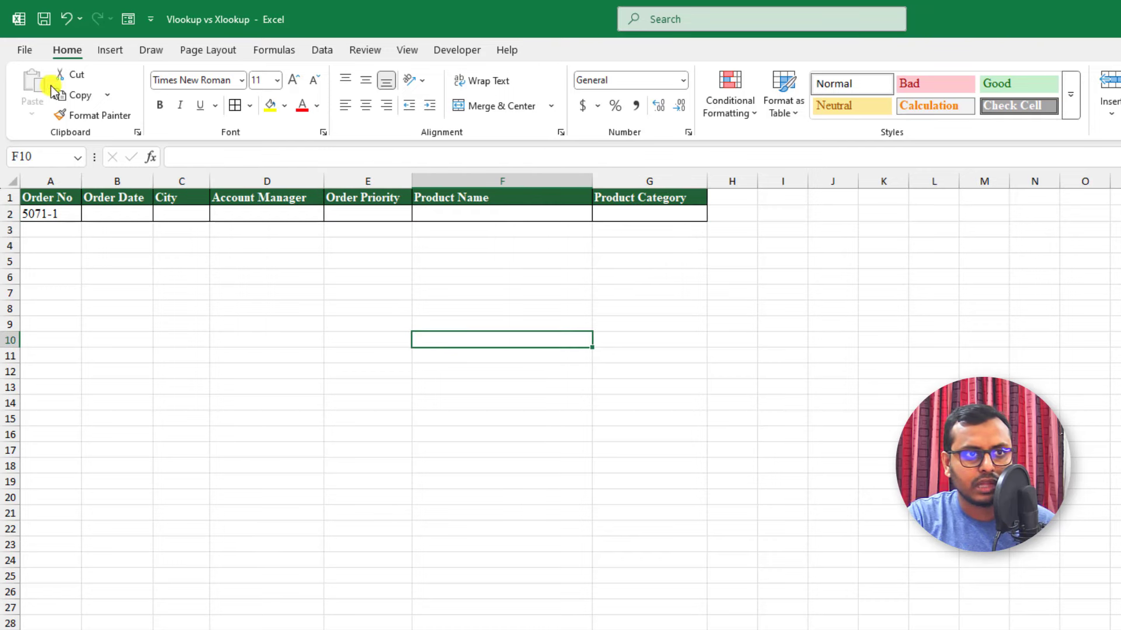
# Start an XLOOKUP formula in B2 with A2 as lookup value and Sheet-1's order numbers A2:A382 as lookup array
pyautogui.click(130, 214)
pyautogui.write('=x')
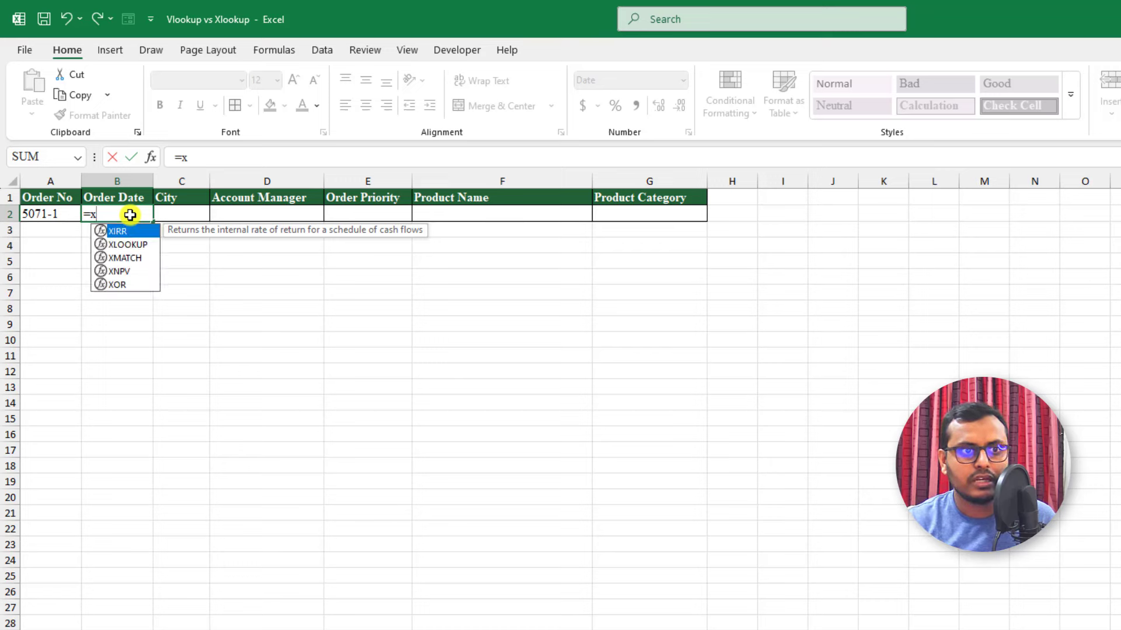
pyautogui.doubleClick(120, 245)
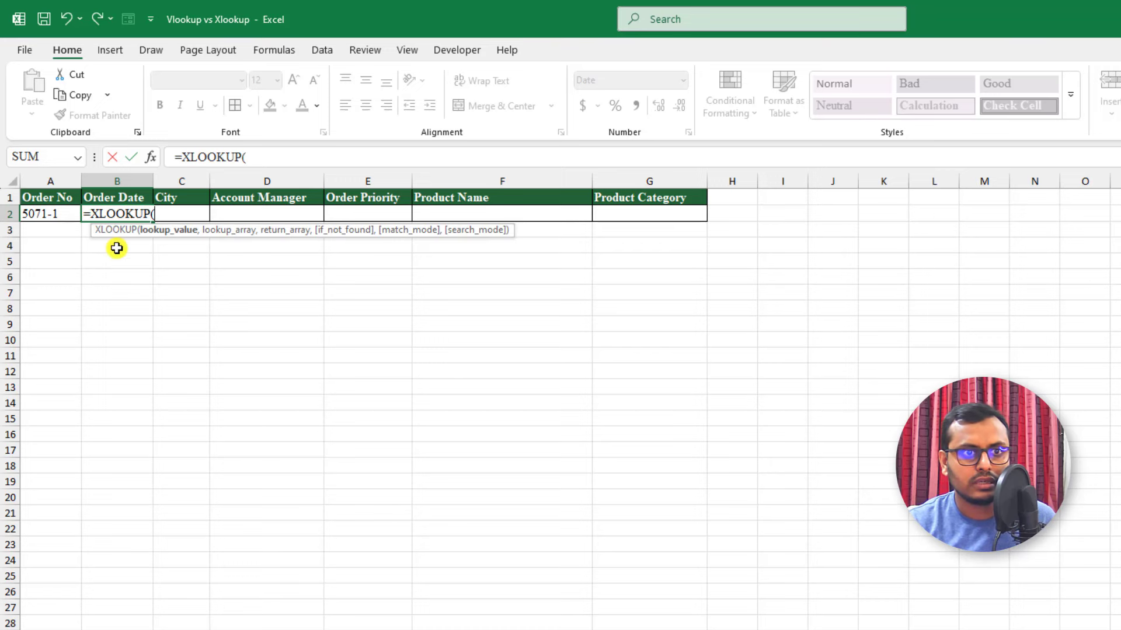
pyautogui.click(54, 214)
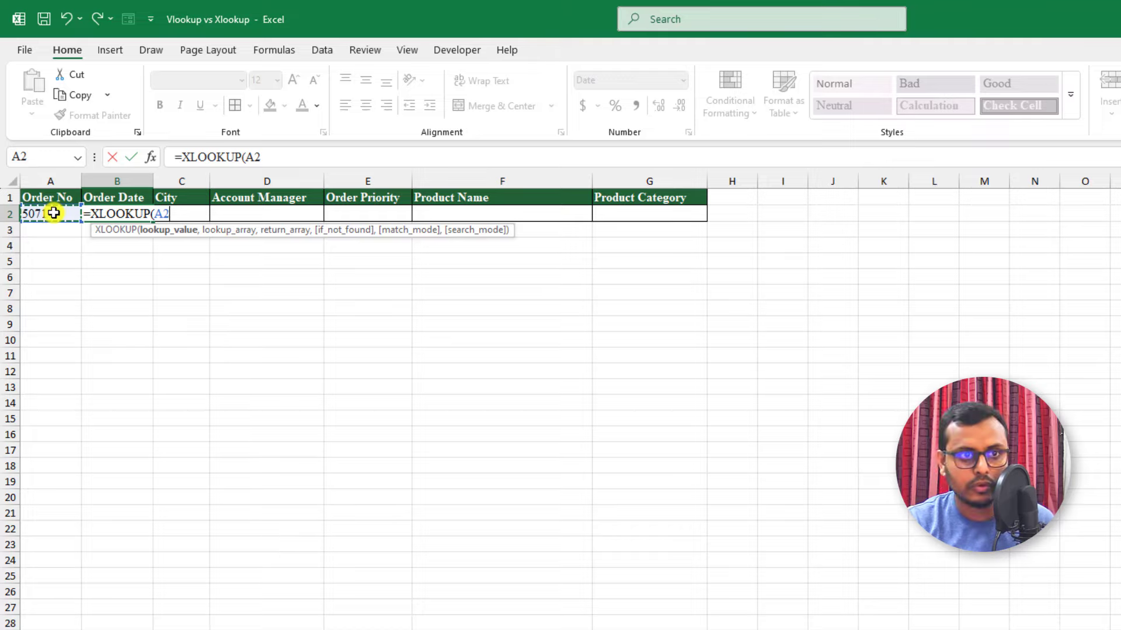
pyautogui.write(',')
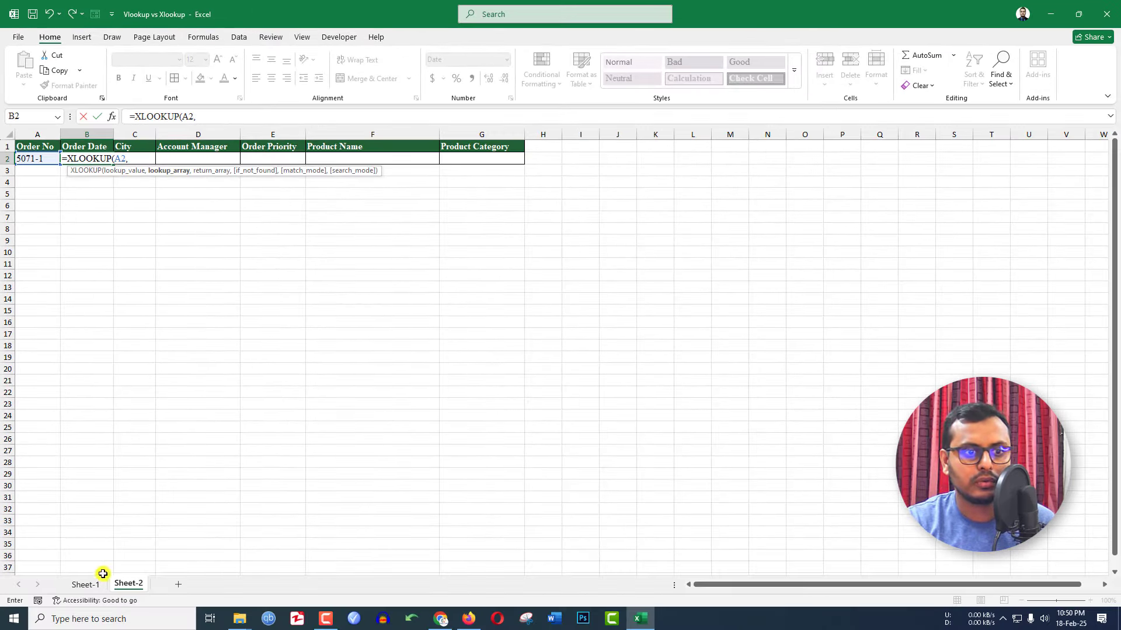
pyautogui.click(88, 585)
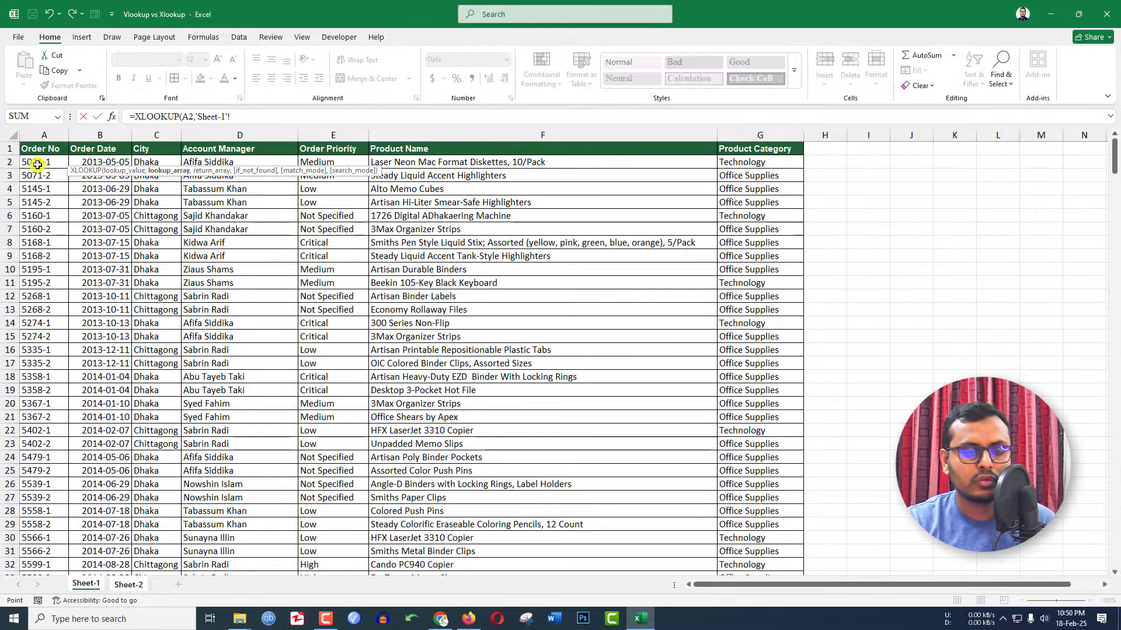
pyautogui.moveTo(37, 162); pyautogui.dragTo(36, 524)
pyautogui.click(272, 117)
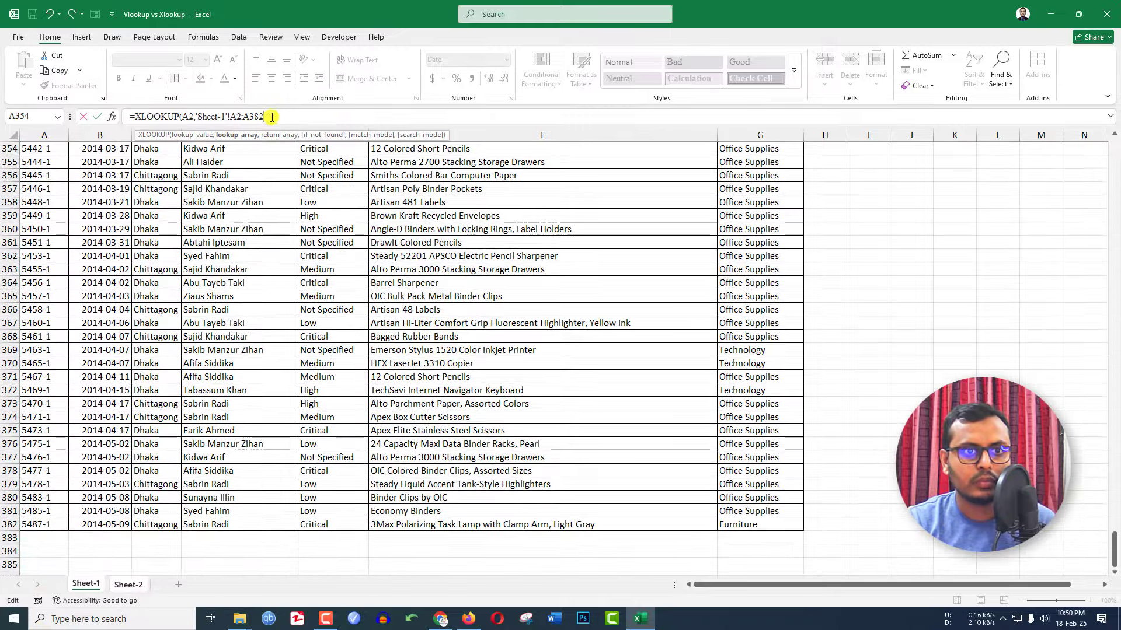
pyautogui.write(',')
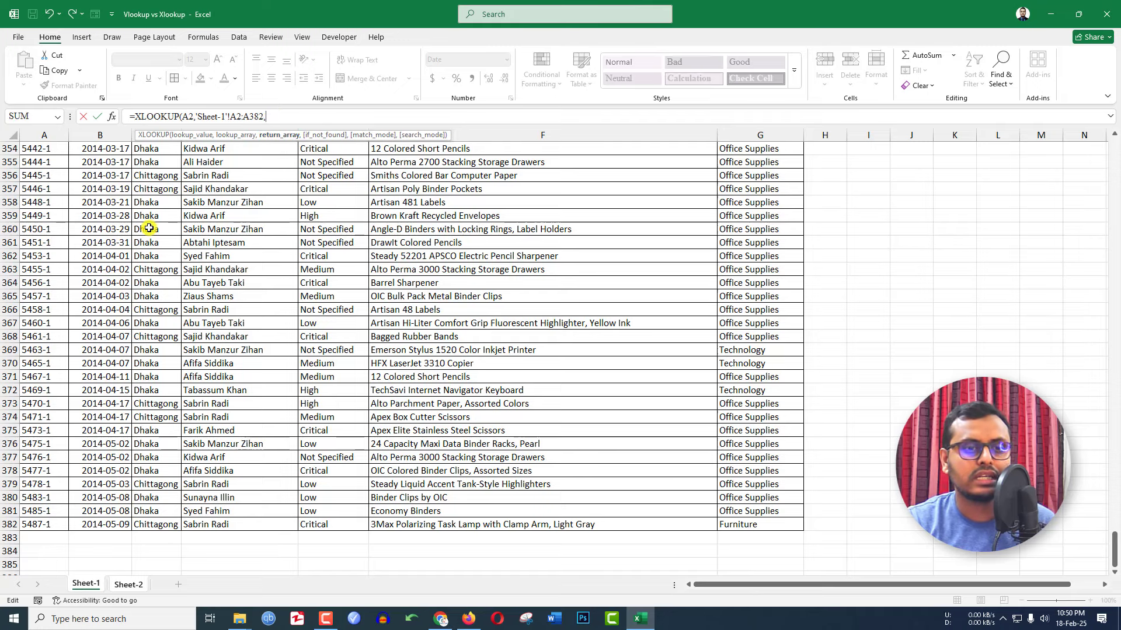
# Complete B2's XLOOKUP with Sheet-1's order dates B2:B382 as the return array
pyautogui.scroll(11, 99, 209)
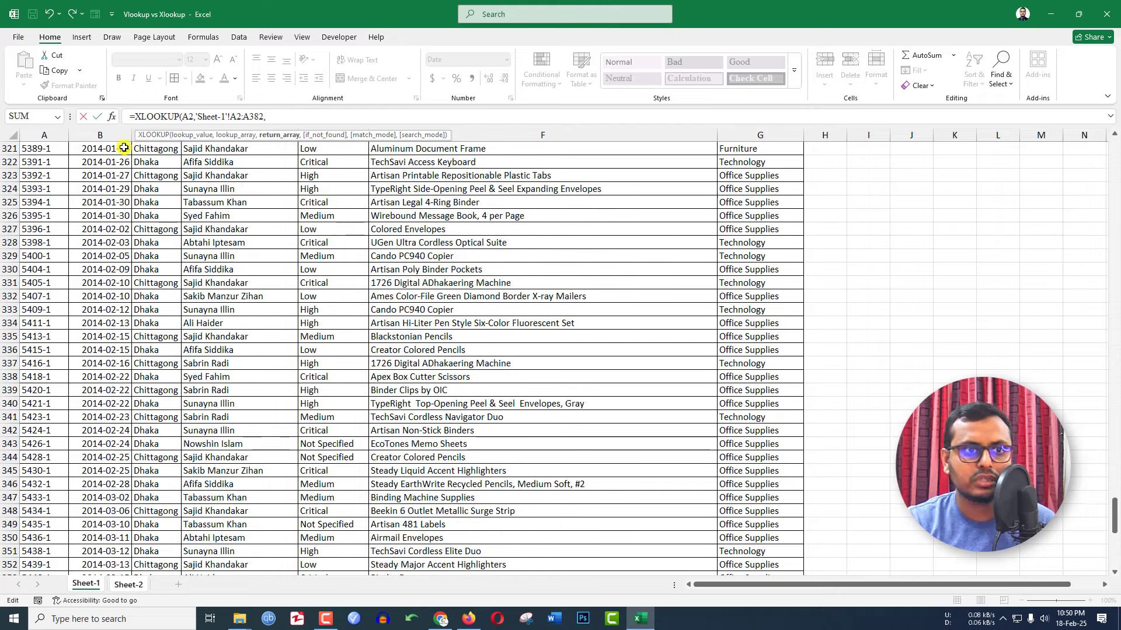
pyautogui.moveTo(1114, 510); pyautogui.dragTo(991, 134)
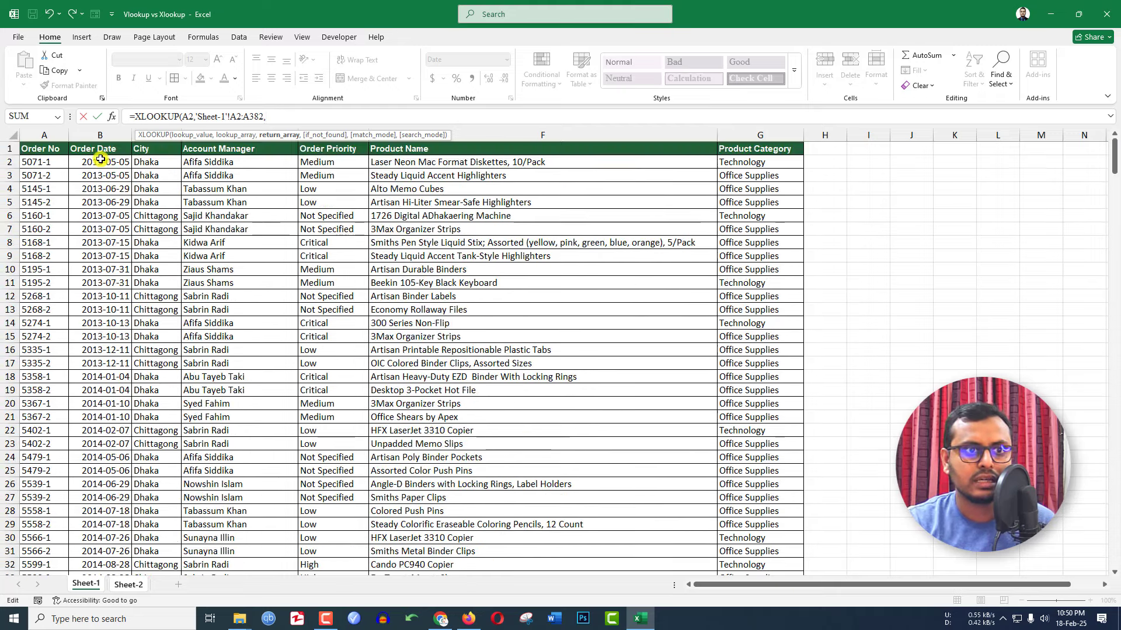
pyautogui.moveTo(101, 159); pyautogui.dragTo(100, 551)
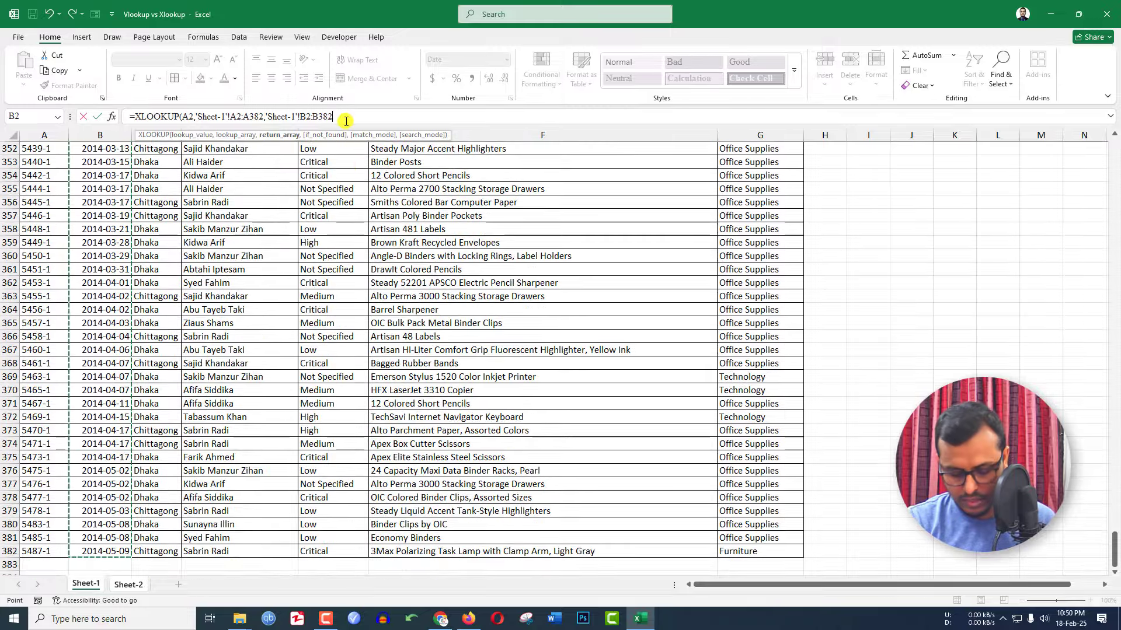
pyautogui.press('Return')
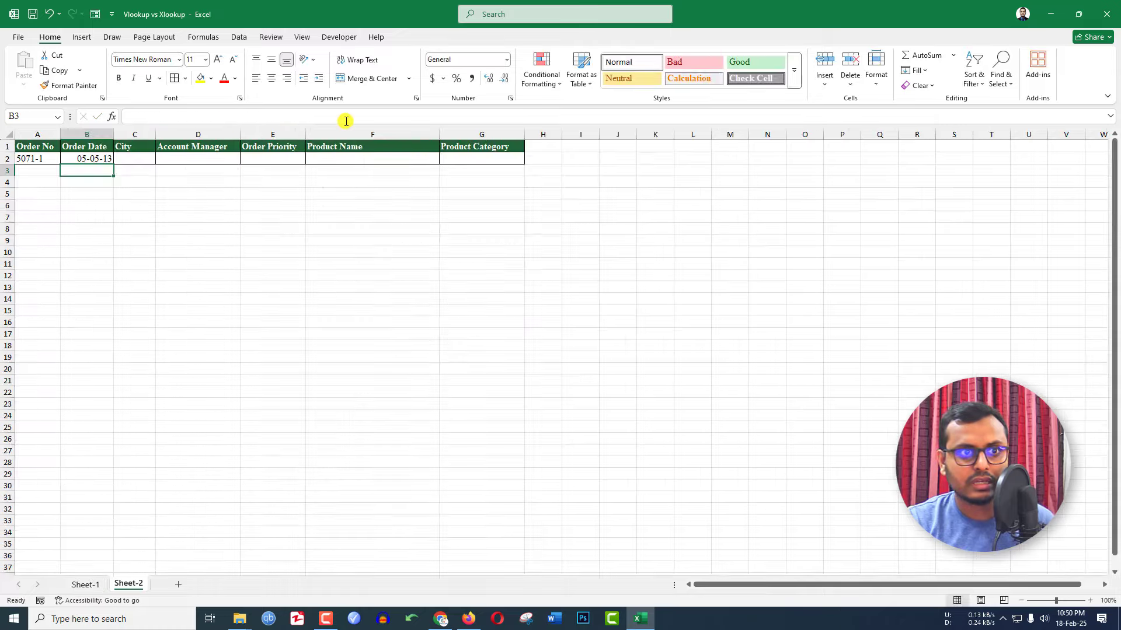
# Review the lookup value, lookup array and return array arguments of the XLOOKUP formula in B2
pyautogui.click(112, 159)
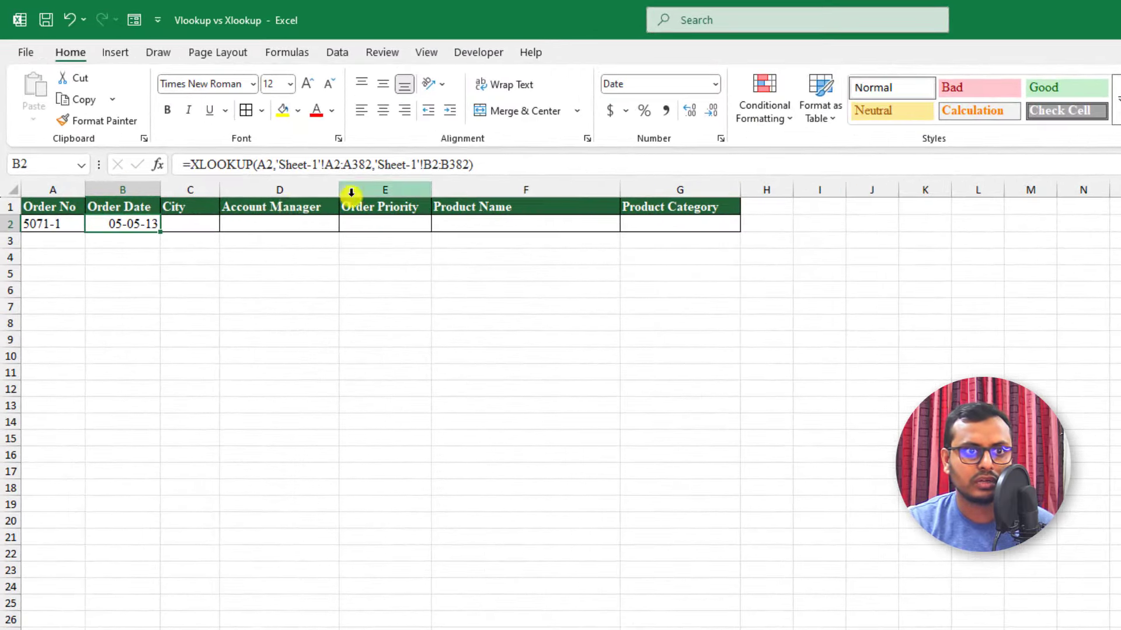
pyautogui.click(296, 165)
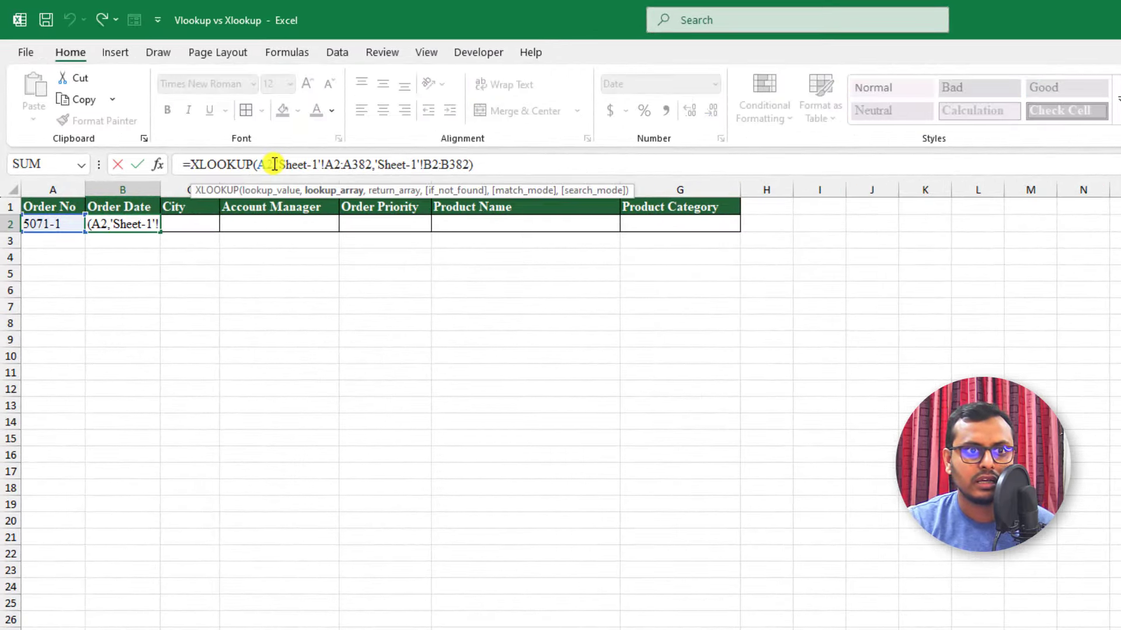
pyautogui.click(316, 164)
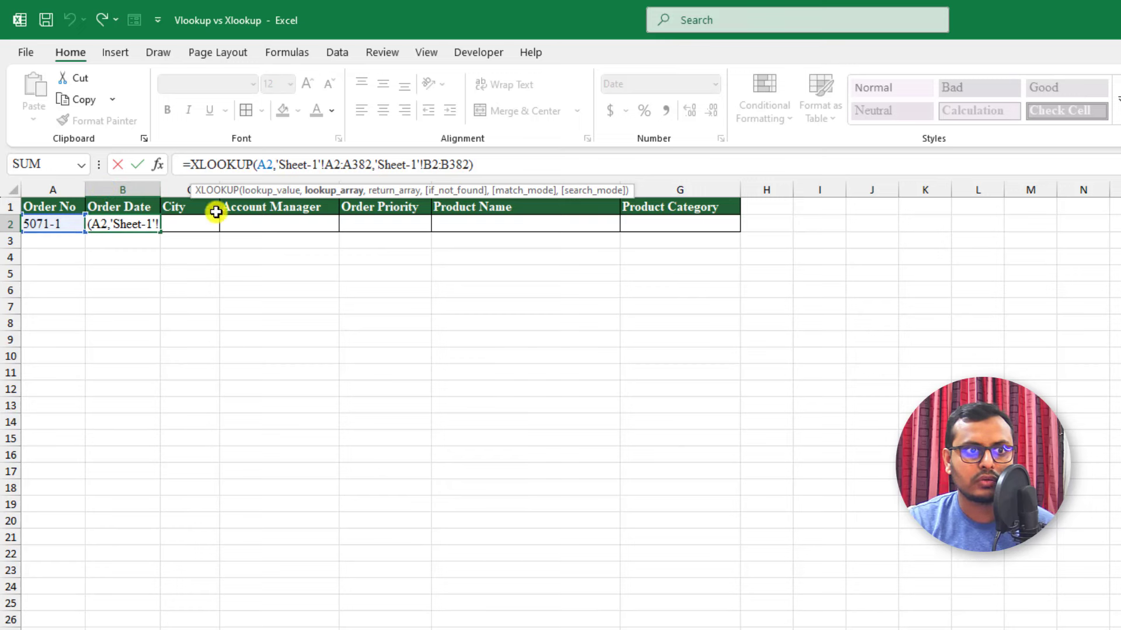
pyautogui.click(402, 165)
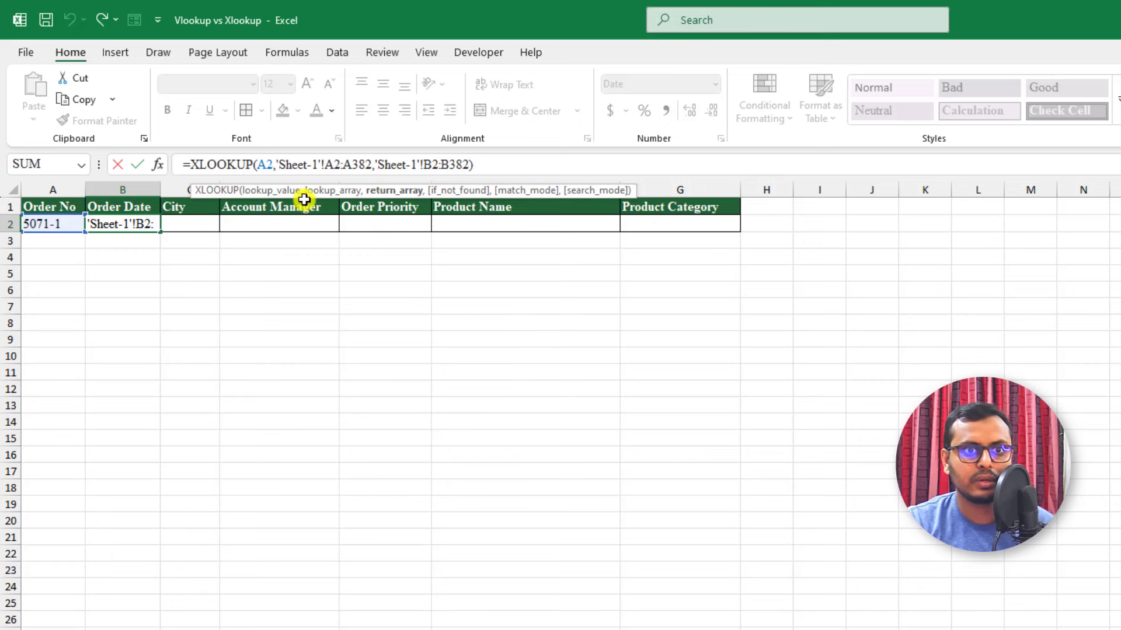
pyautogui.press('Return')
pyautogui.click(143, 227)
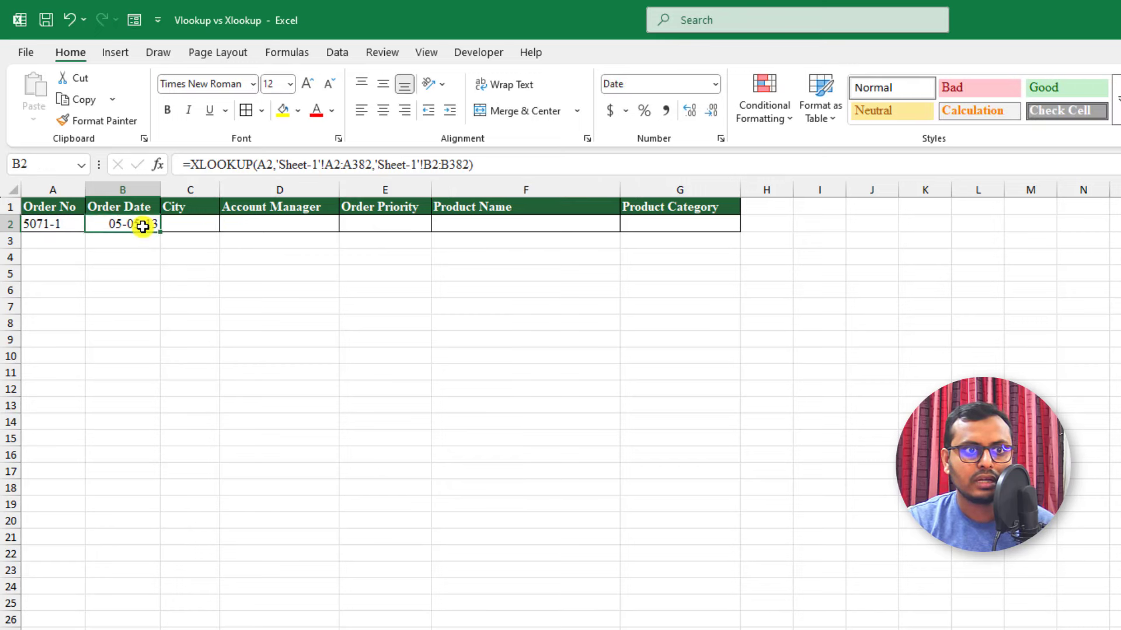
# Lock the lookup value in B2's XLOOKUP formula as the absolute reference $A$2
pyautogui.click(265, 165)
pyautogui.doubleClick(264, 165)
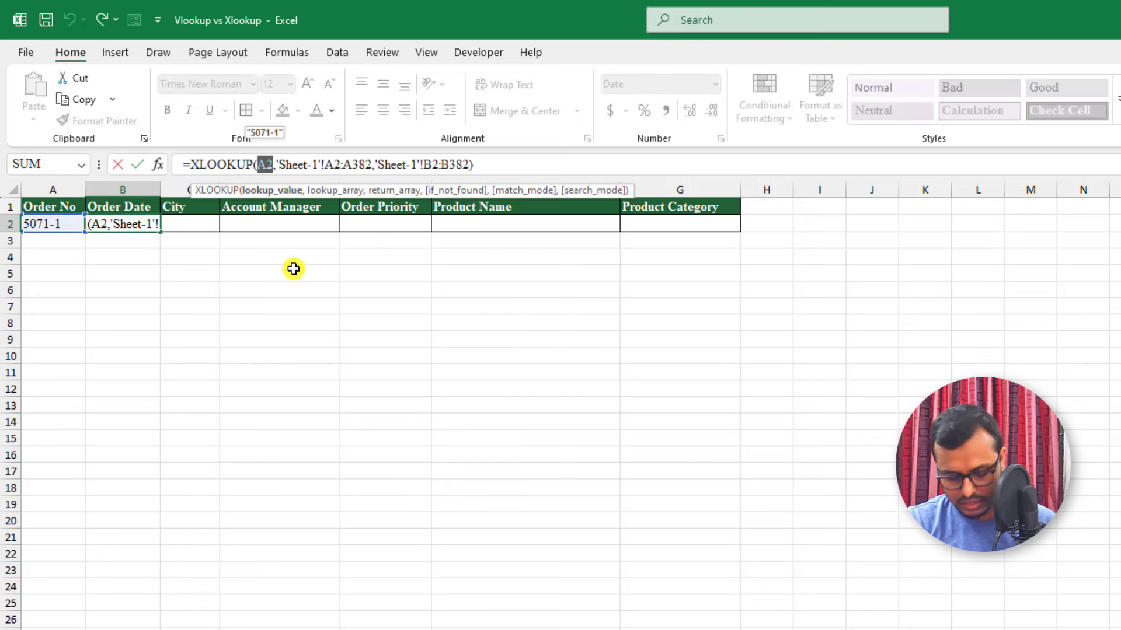
pyautogui.press('F4')
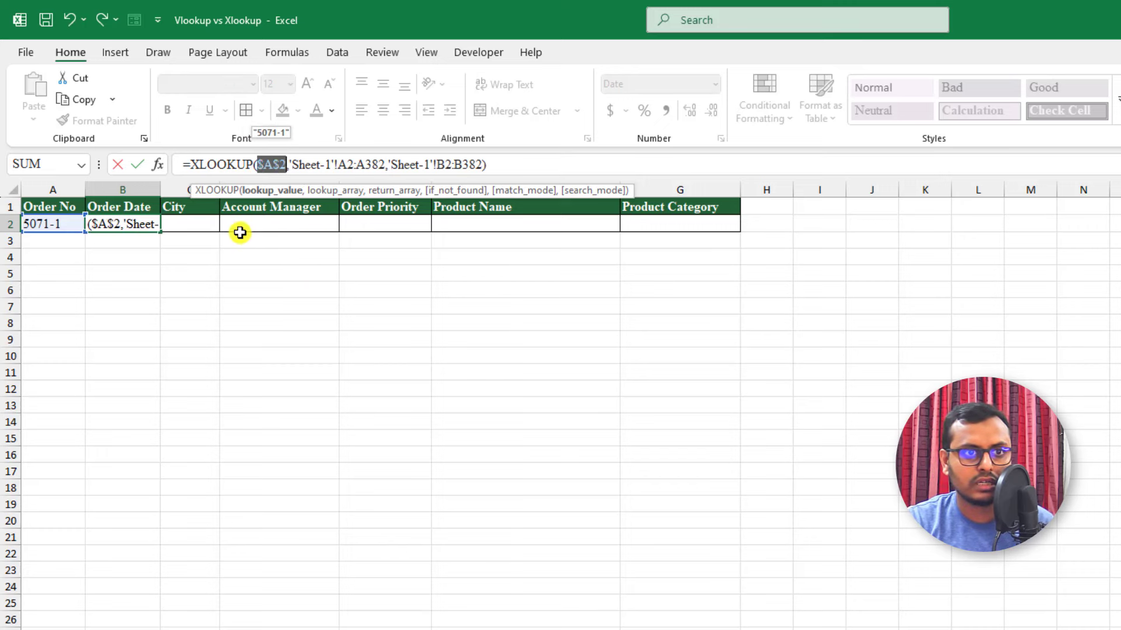
pyautogui.press('Return')
# Make the lookup array in B2's XLOOKUP absolute as 'Sheet-1'!$A$2:$A$382, leaving the return array relative
pyautogui.click(133, 225)
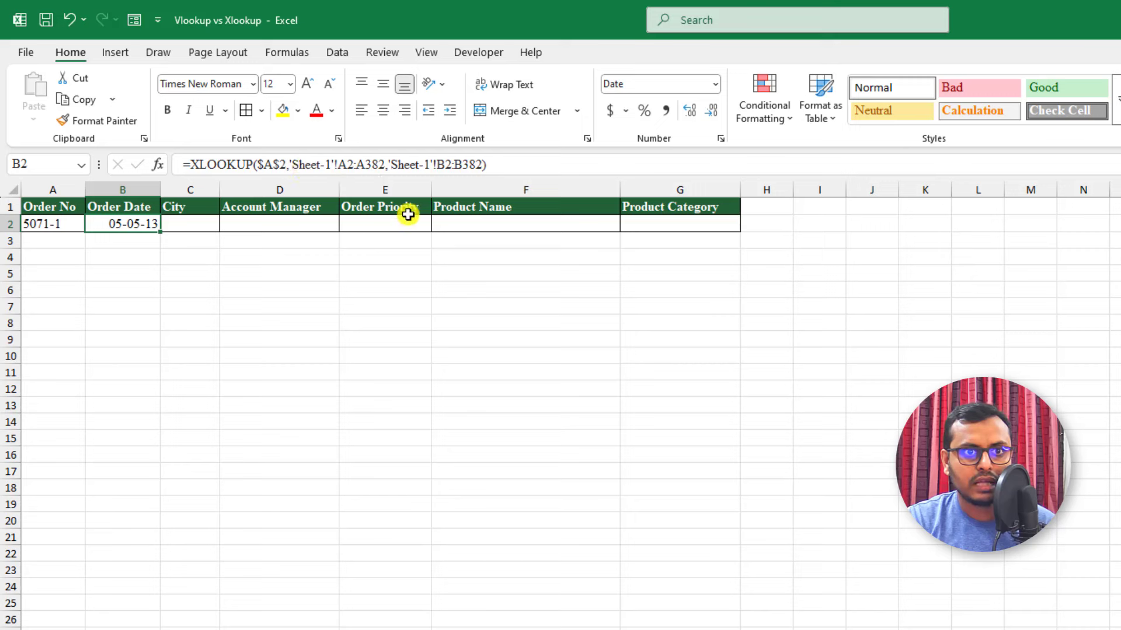
pyautogui.moveTo(385, 164); pyautogui.dragTo(332, 165)
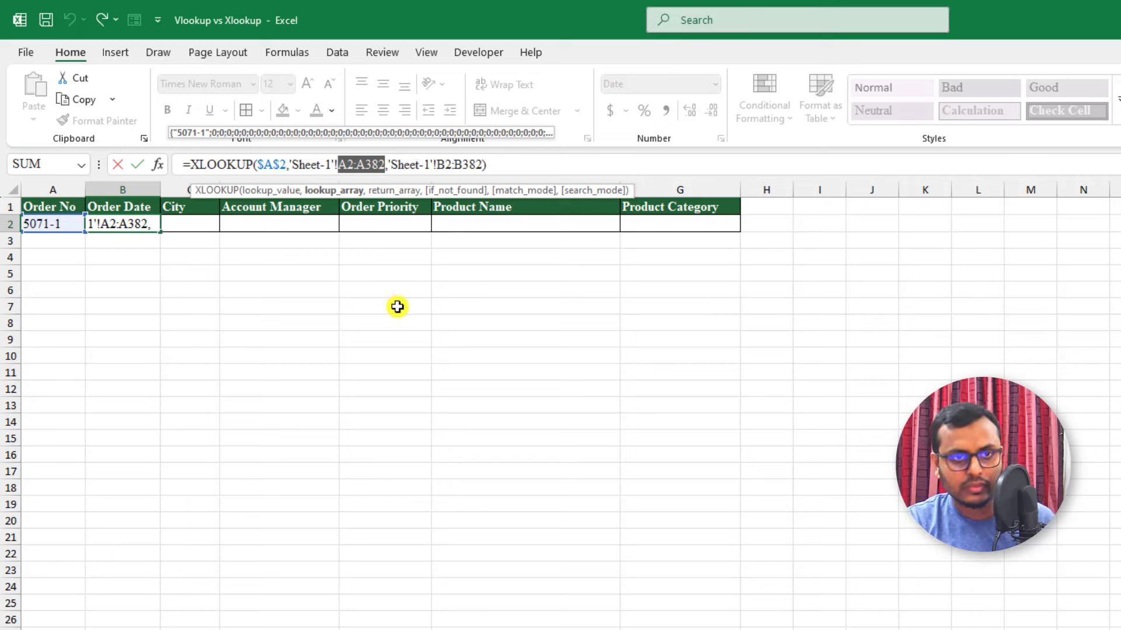
pyautogui.press('F4')
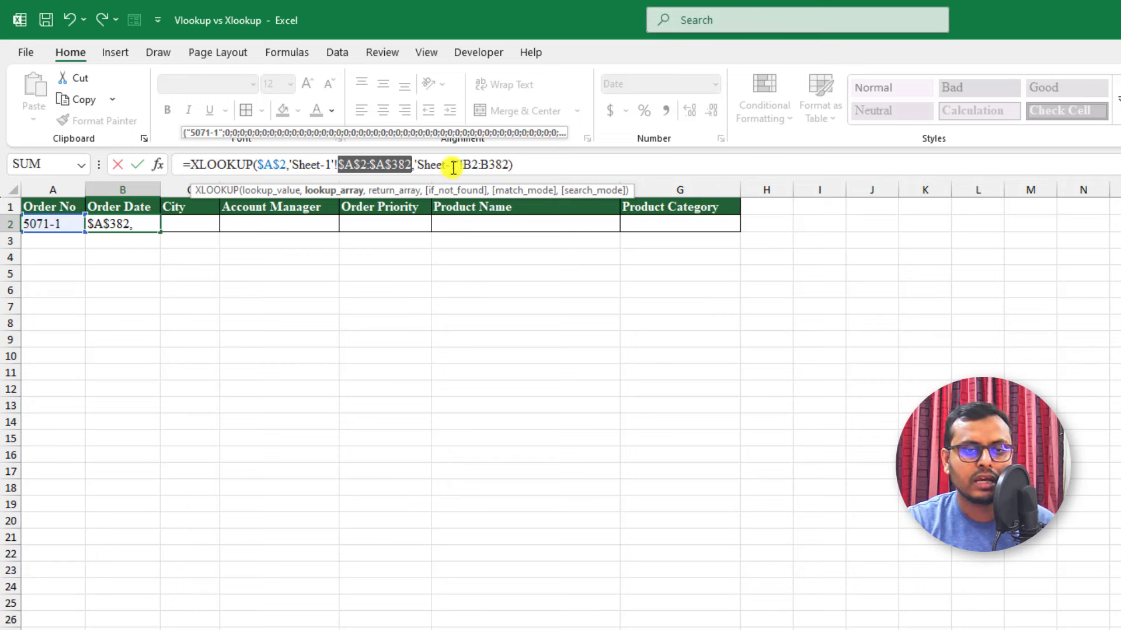
pyautogui.press('Return')
# Fill B2's XLOOKUP formula across to G2 and check the copied formula under Product Category
pyautogui.click(145, 222)
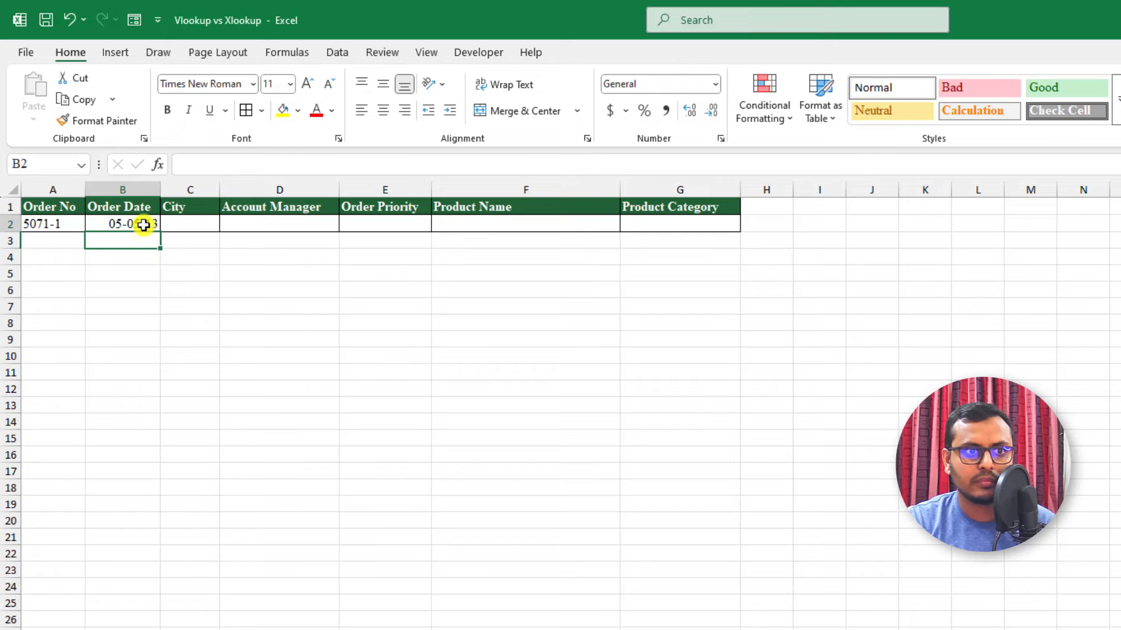
pyautogui.hotkey('ctrl', 'pageup')
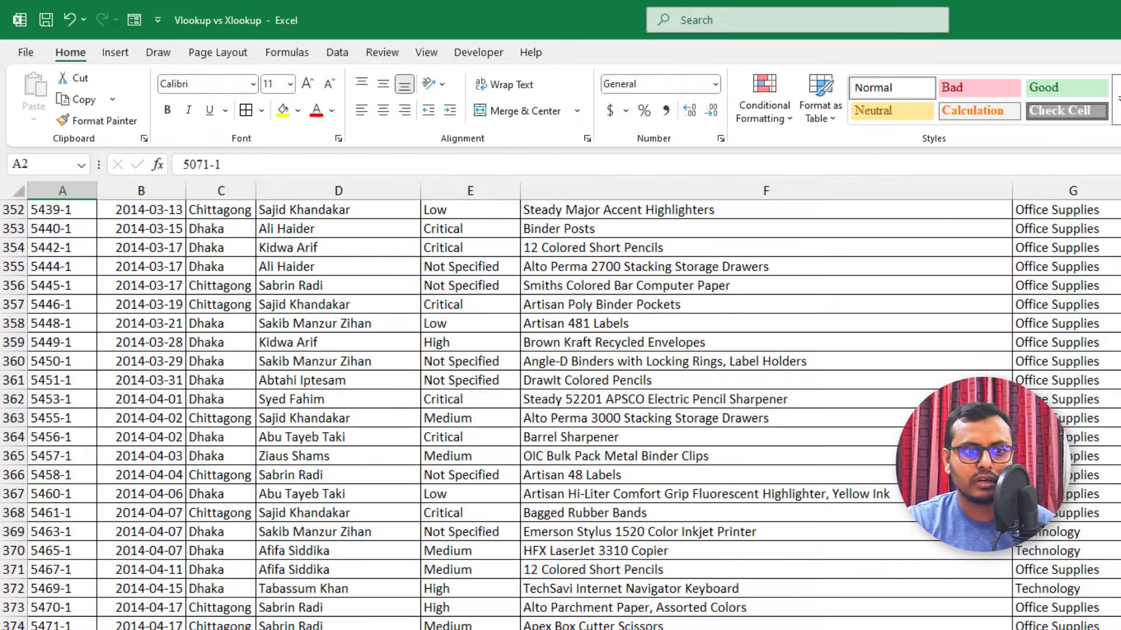
pyautogui.hotkey('ctrl', 'pagedown')
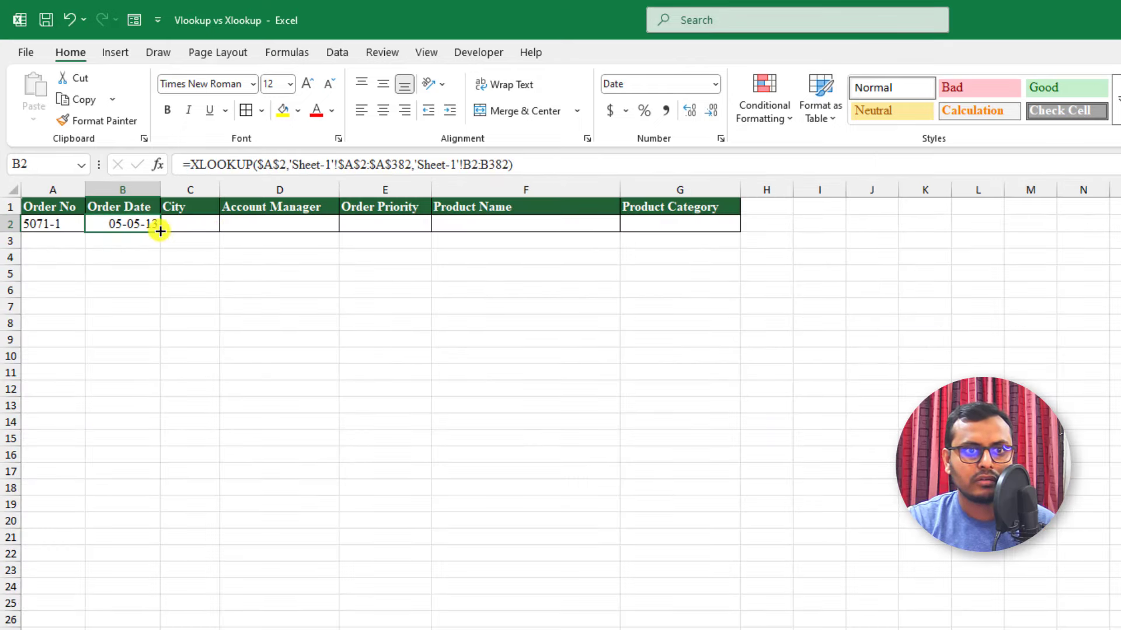
pyautogui.moveTo(160, 231); pyautogui.dragTo(679, 234)
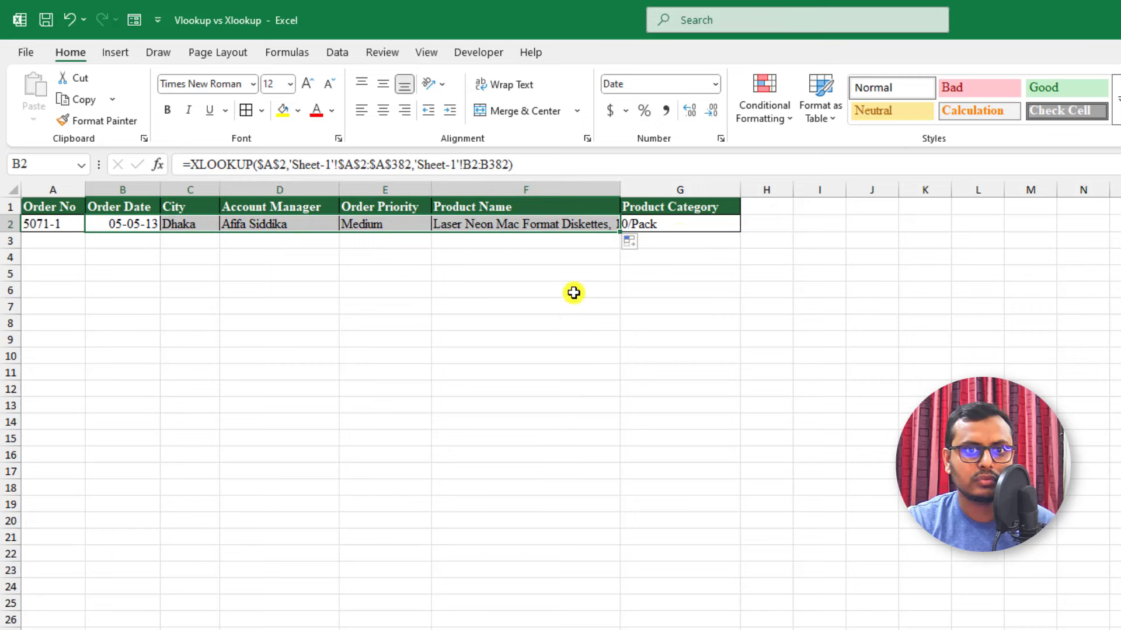
pyautogui.click(670, 293)
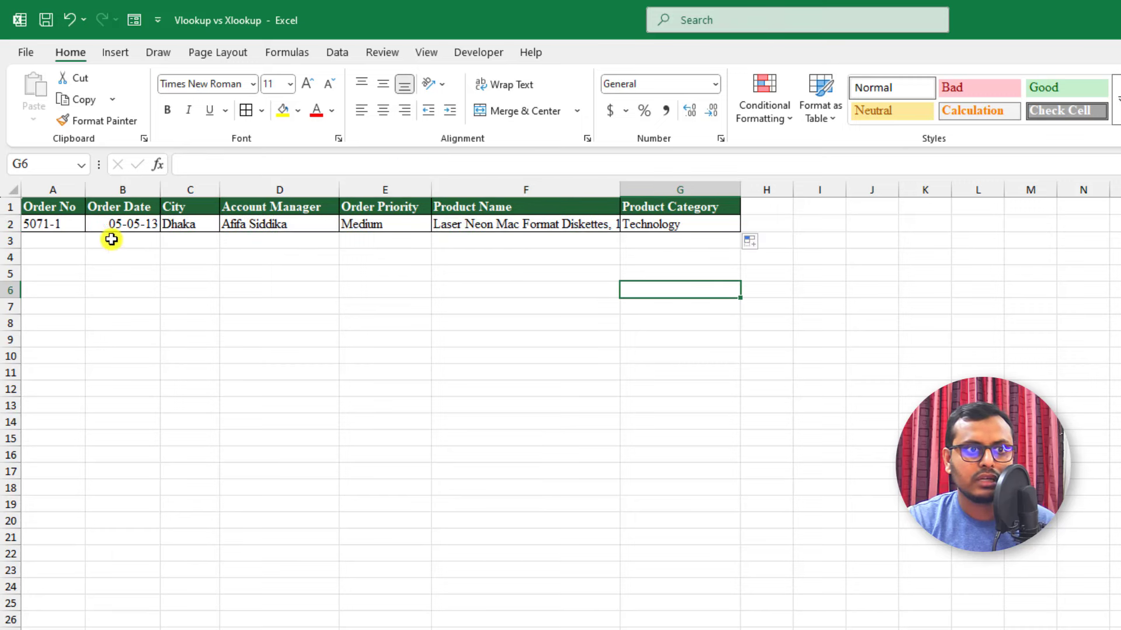
pyautogui.click(467, 229)
pyautogui.click(660, 226)
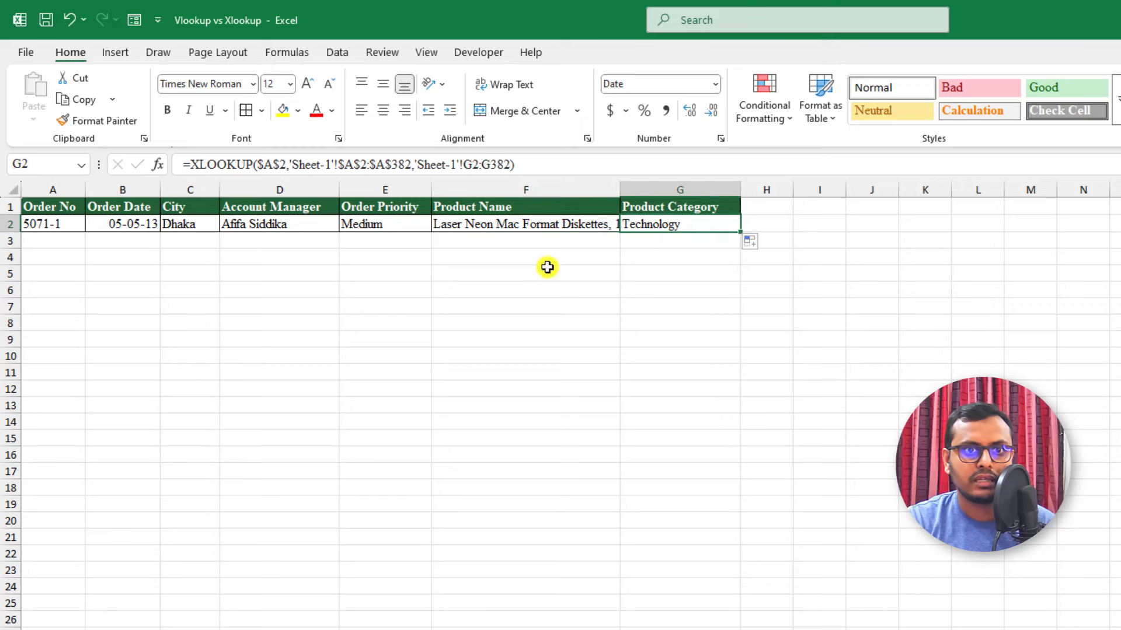
# Select a different order number in A2 to test the XLOOKUP formulas
pyautogui.click(63, 225)
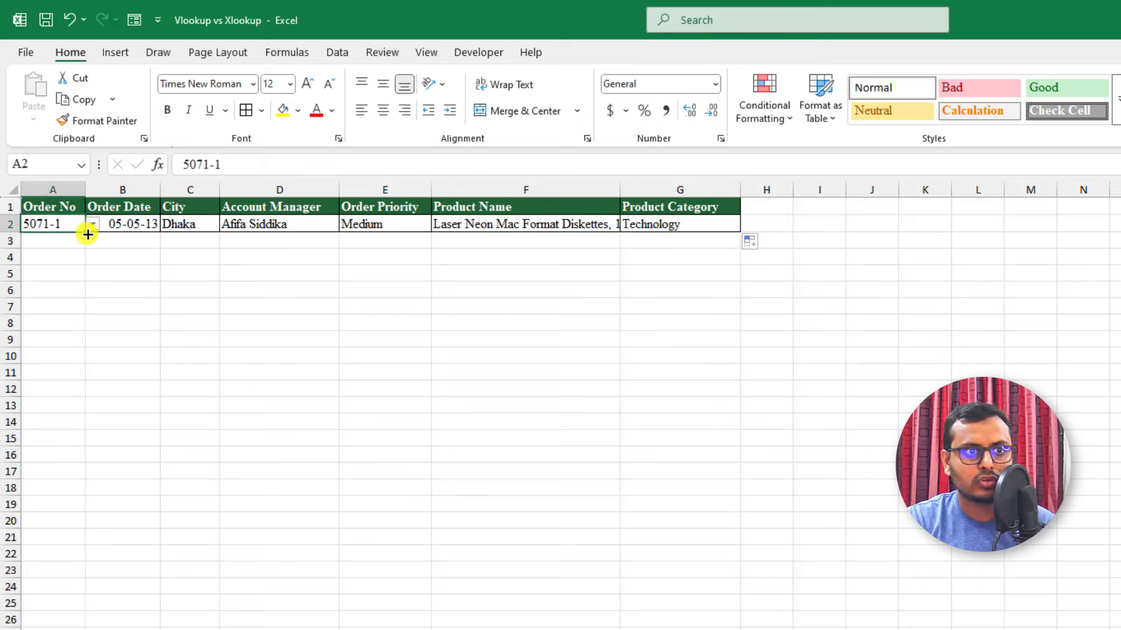
pyautogui.click(93, 224)
pyautogui.click(55, 271)
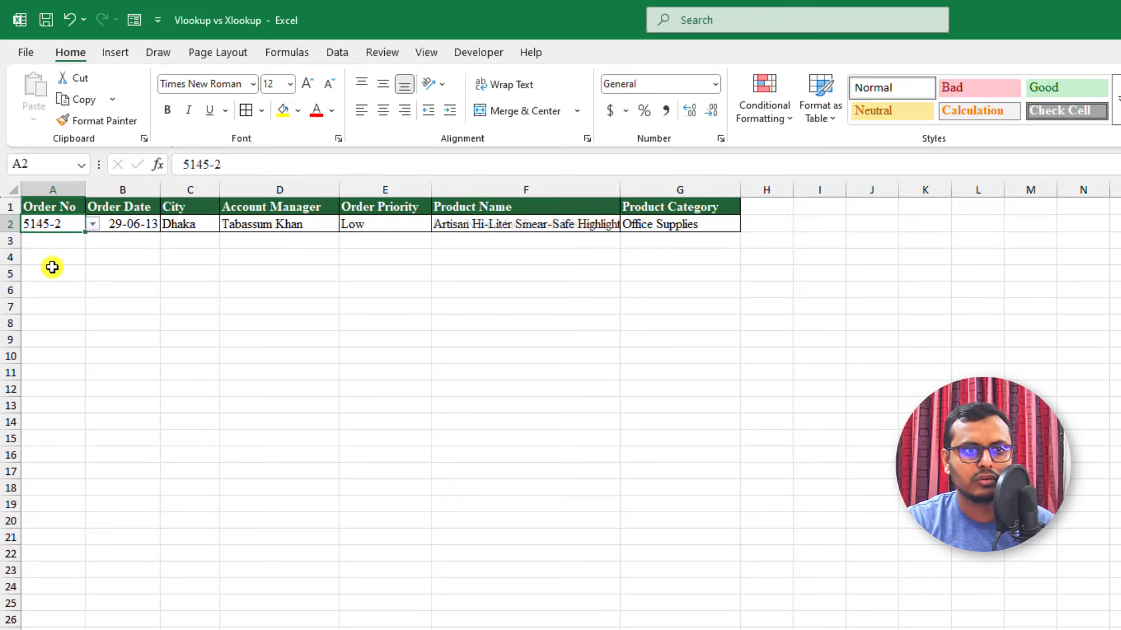
# Examine the XLOOKUP formulas in row 2 from Order Date through Product Category for the newly selected order
pyautogui.click(111, 272)
pyautogui.click(139, 224)
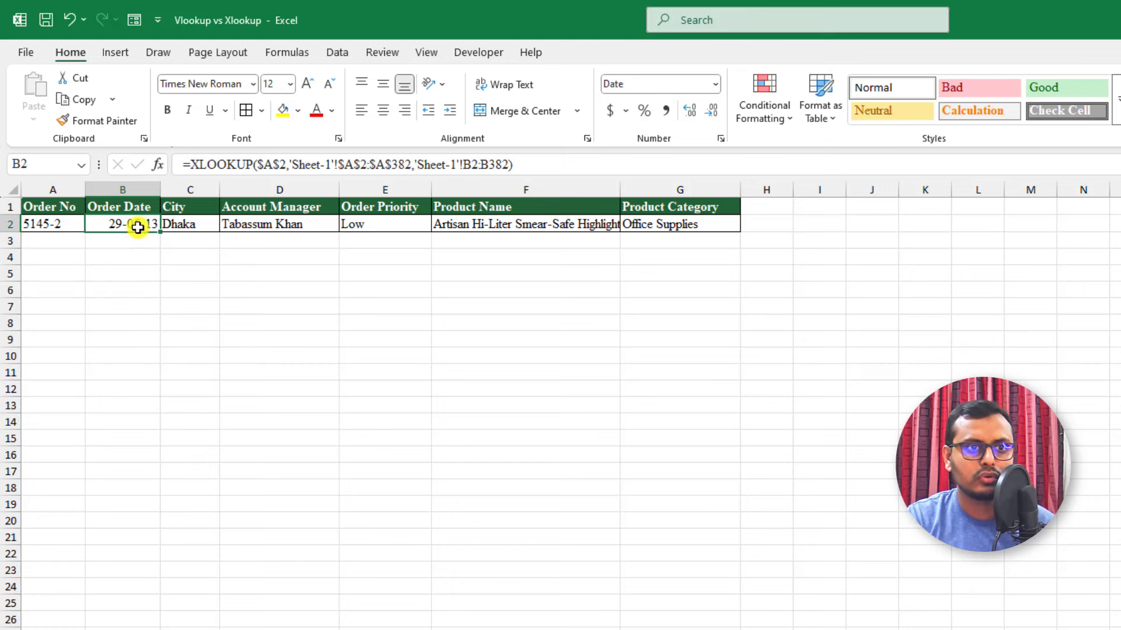
pyautogui.click(193, 225)
pyautogui.click(250, 226)
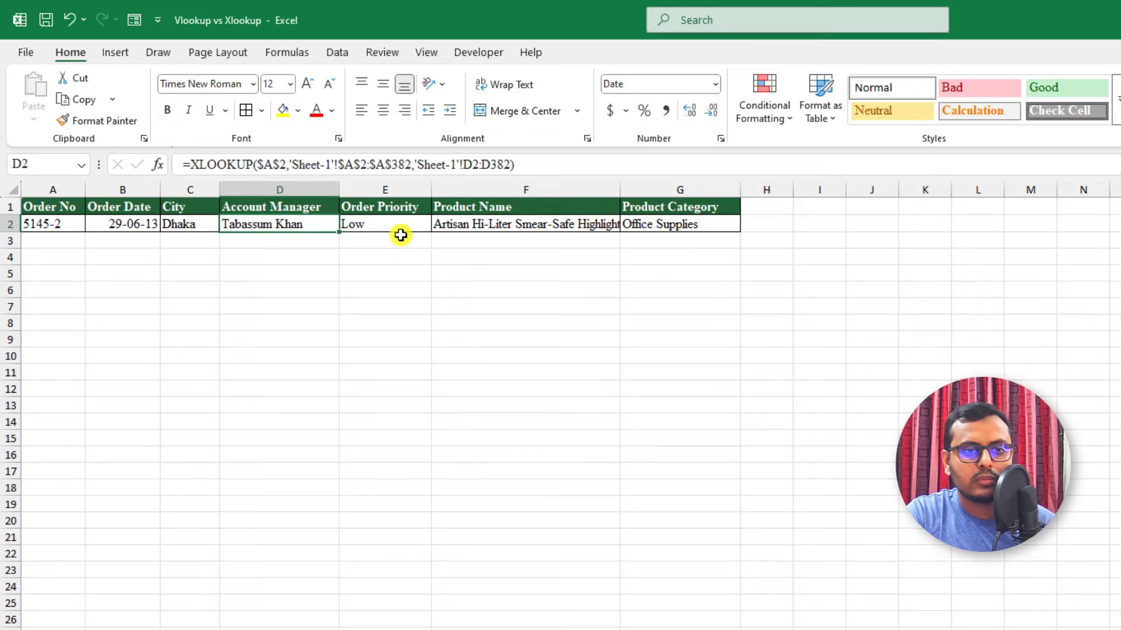
pyautogui.click(367, 226)
pyautogui.click(474, 224)
pyautogui.click(658, 223)
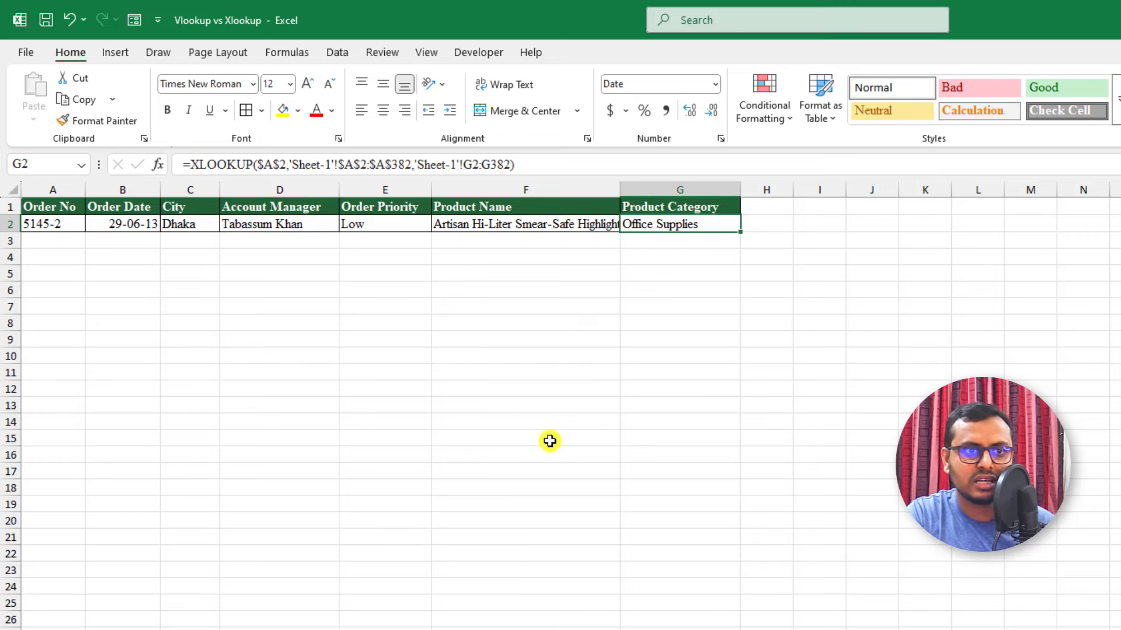
pyautogui.click(589, 372)
pyautogui.click(636, 405)
# Autofit the Product Name column F to its contents and reselect the Order Date formula in B2
pyautogui.doubleClick(623, 191)
pyautogui.click(590, 303)
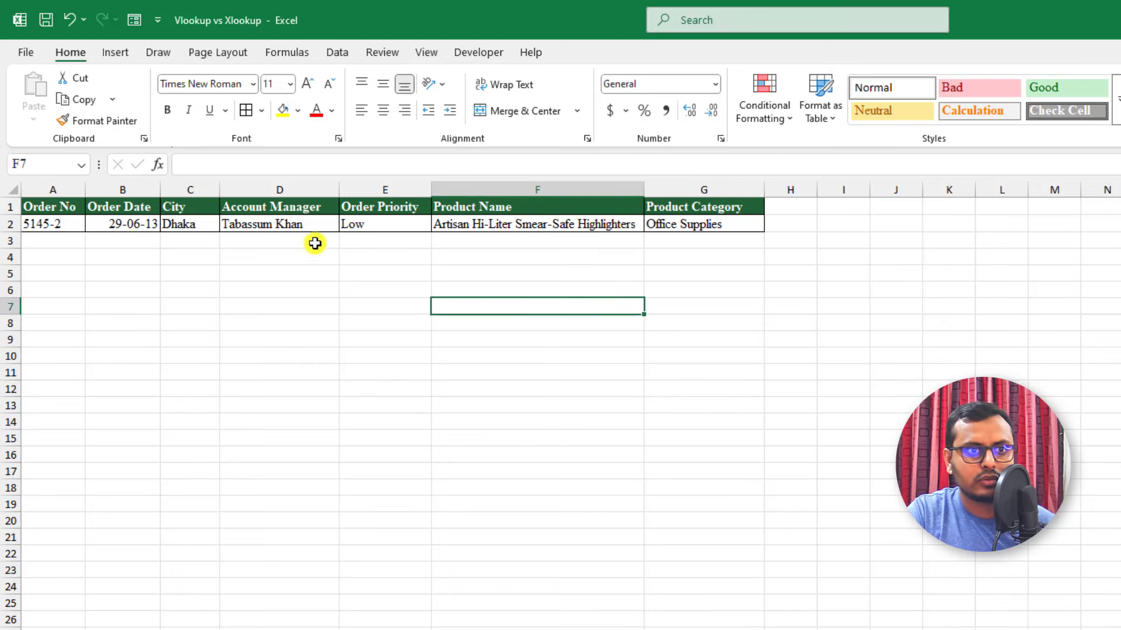
pyautogui.click(150, 222)
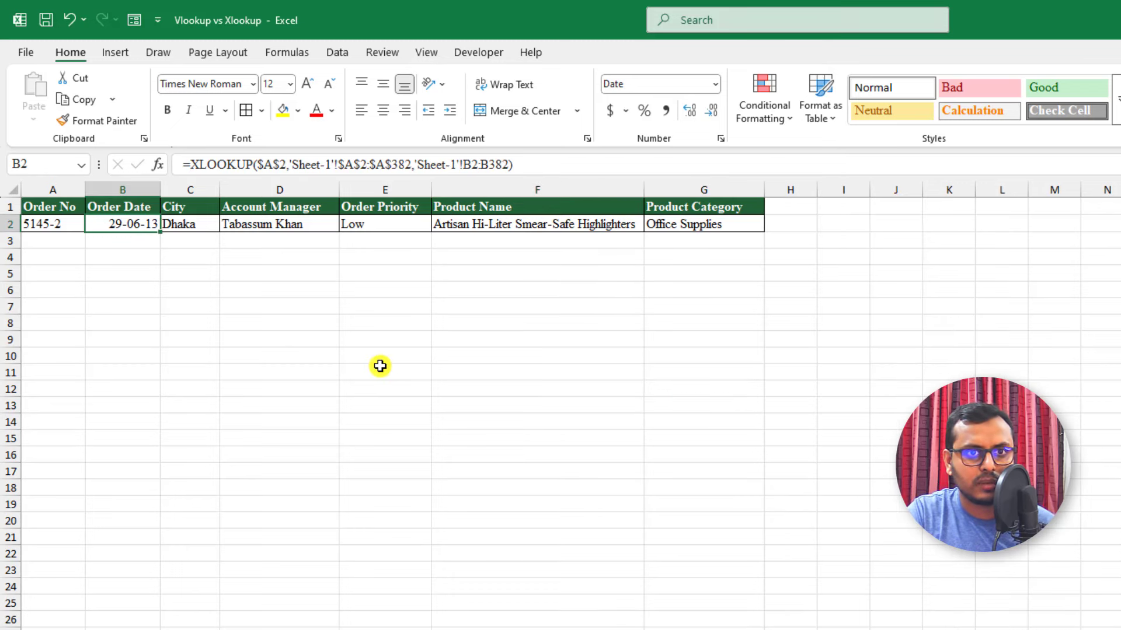